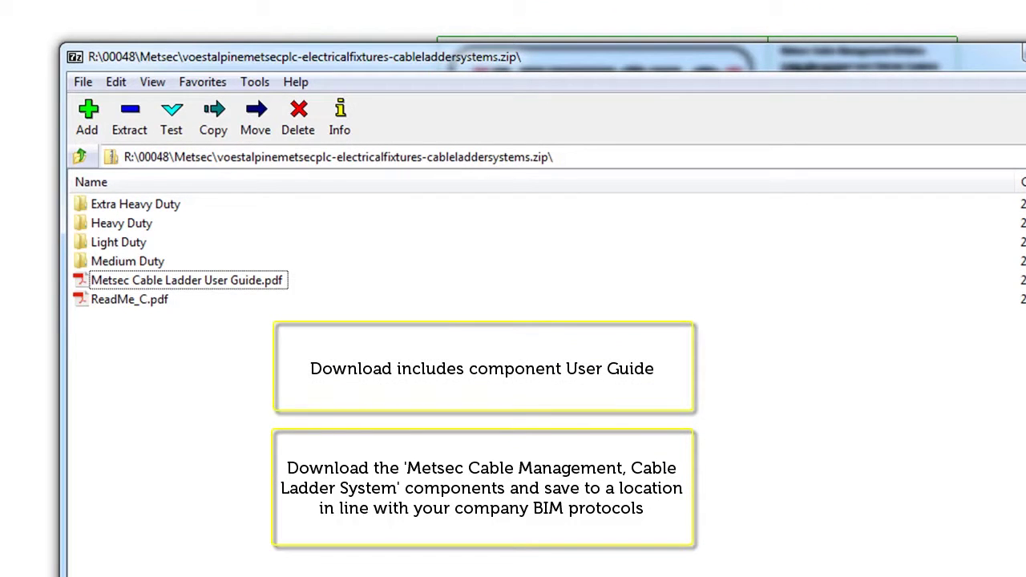
Step: Select Metsec Cable Ladder User Guide.pdf in the cable ladder systems archive
click(263, 276)
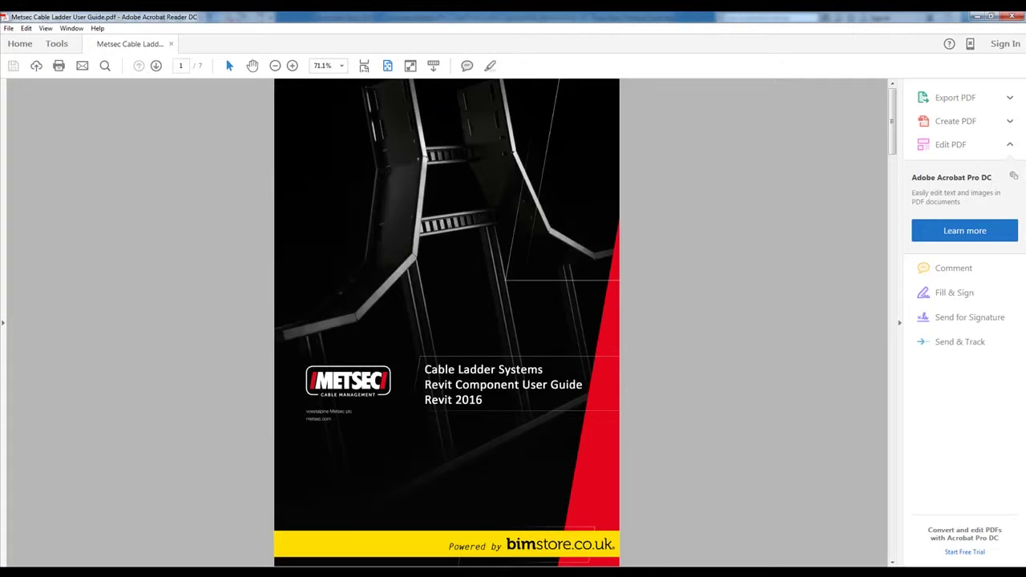
Step: Page through the user guide from page 2 to the scheduling instructions on page 6
key(Page_Down)
key(Page_Down)
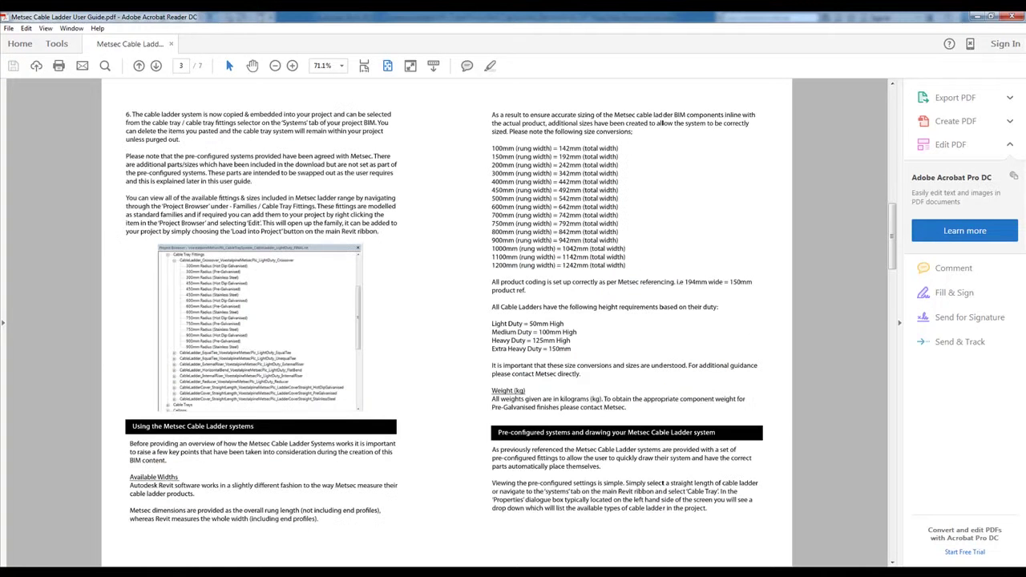
key(Page_Down)
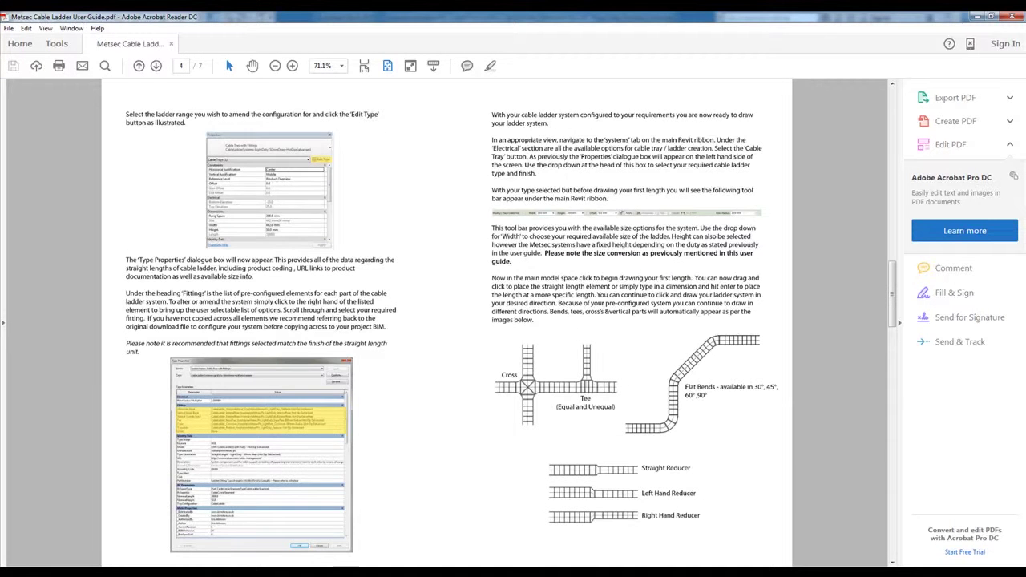
key(Page_Down)
key(Page_Down)
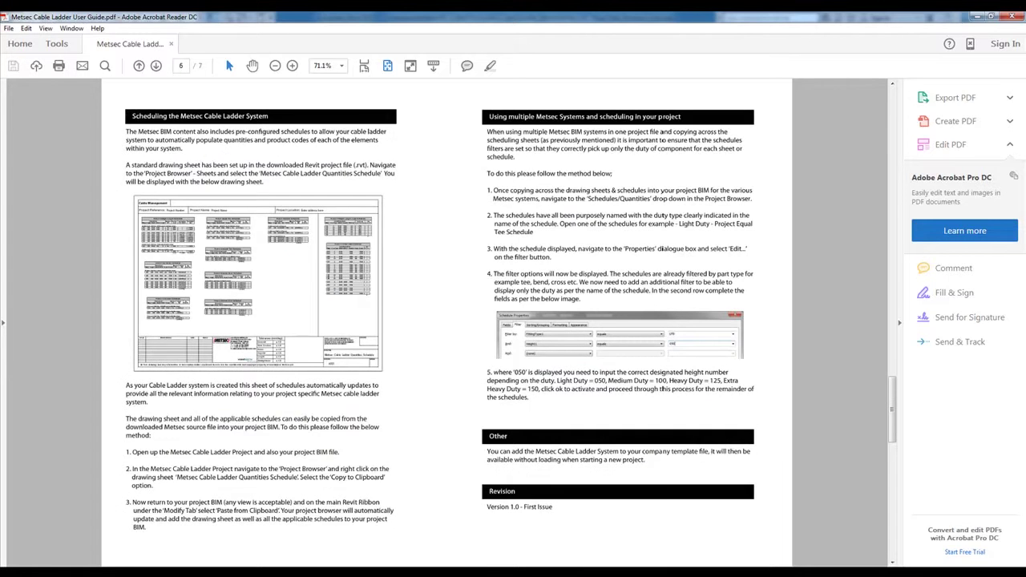
key(Page_Down)
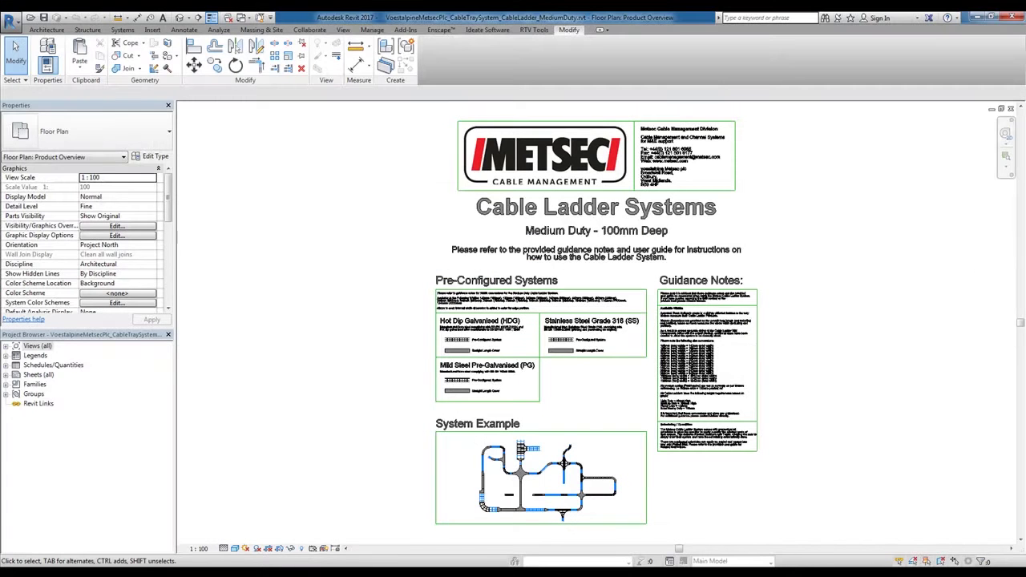
Step: Zoom in on the Guidance Notes and back out, then select the Hot Dip Galvanised ladder
scroll(772, 300, up, 1)
scroll(772, 301, up, 6)
scroll(772, 301, up, 1)
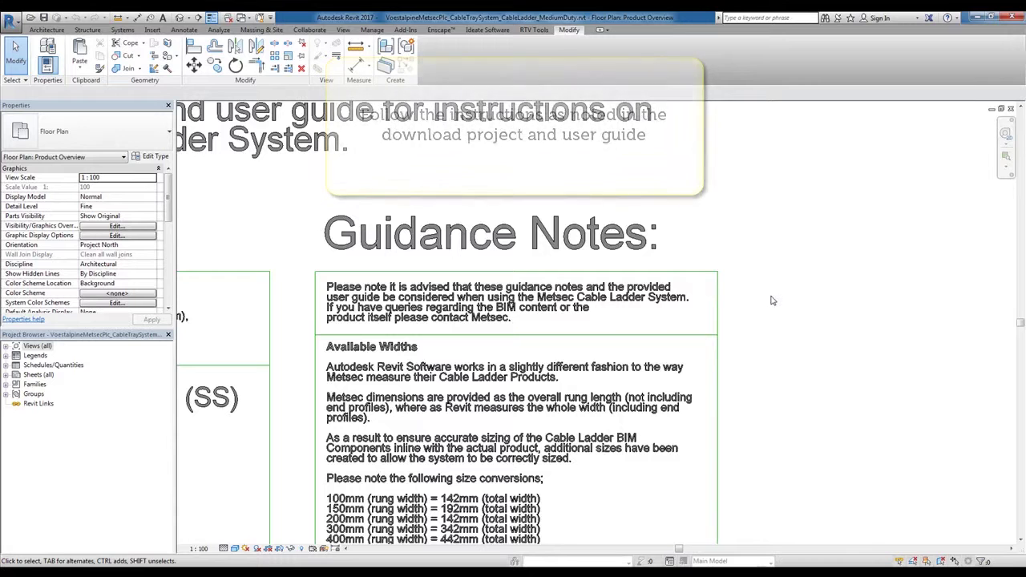
scroll(773, 301, down, 7)
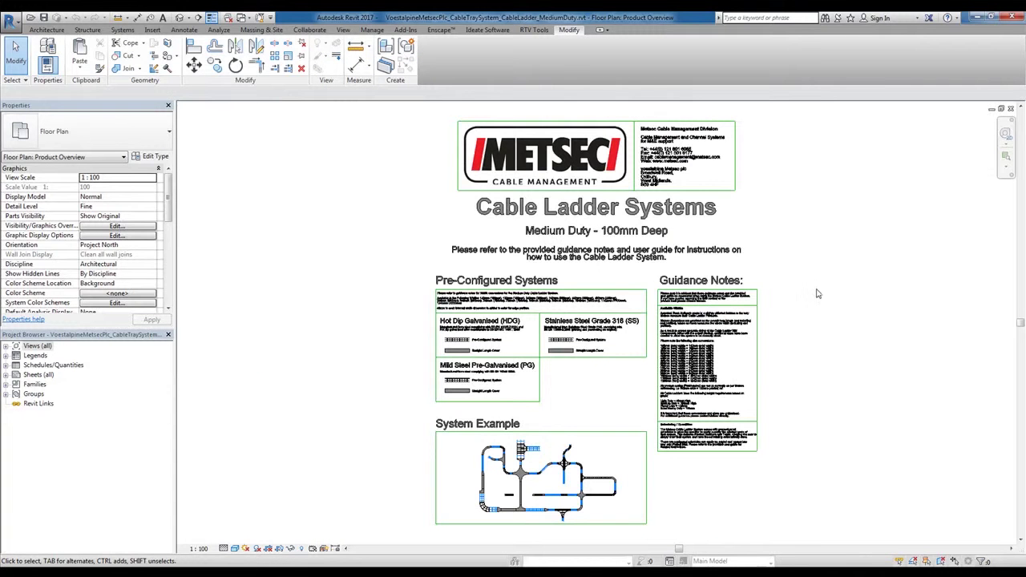
scroll(456, 346, up, 3)
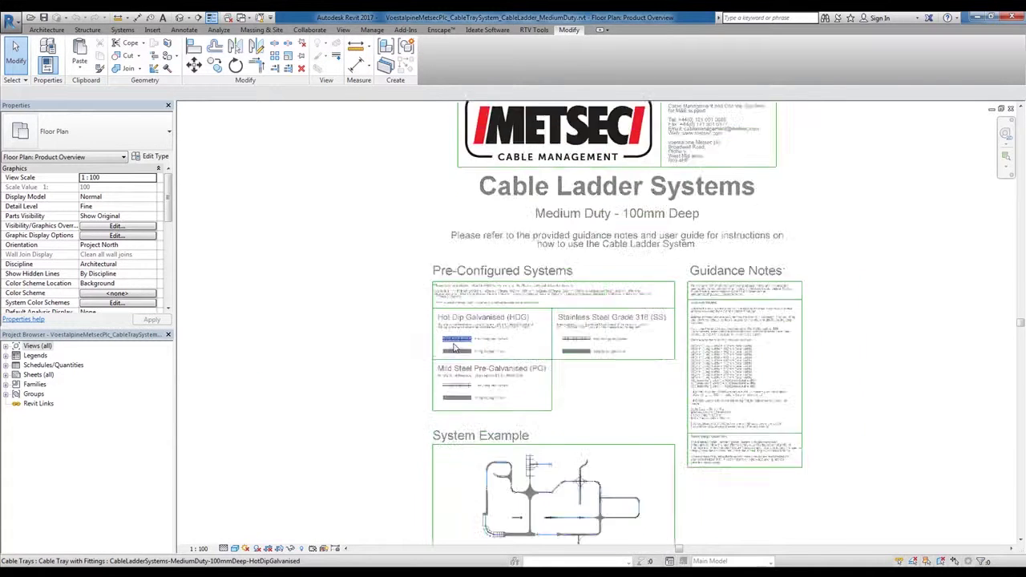
click(453, 344)
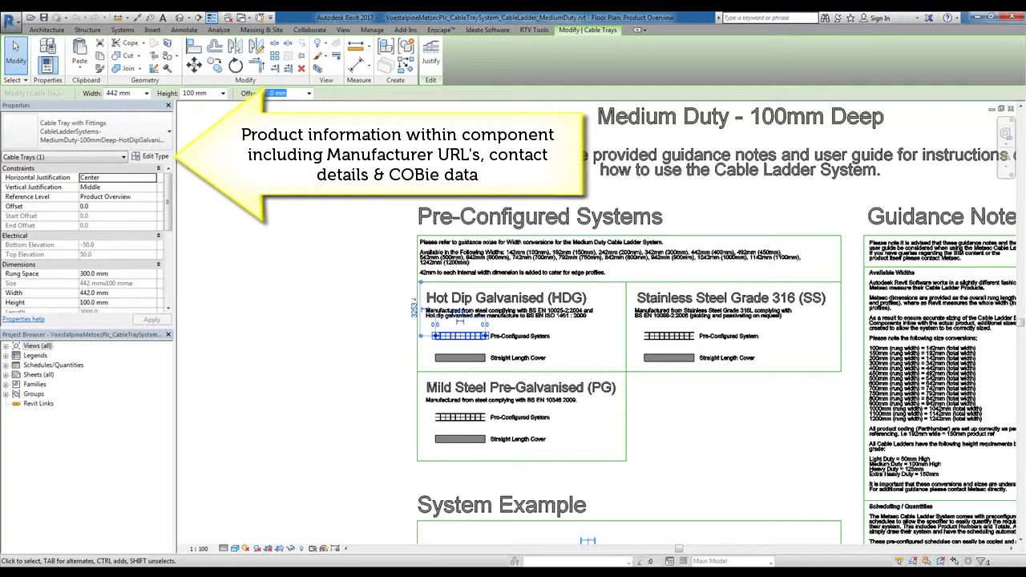
Step: Open the HDG ladder's type properties, visit its URL product page, then close the browser
click(166, 157)
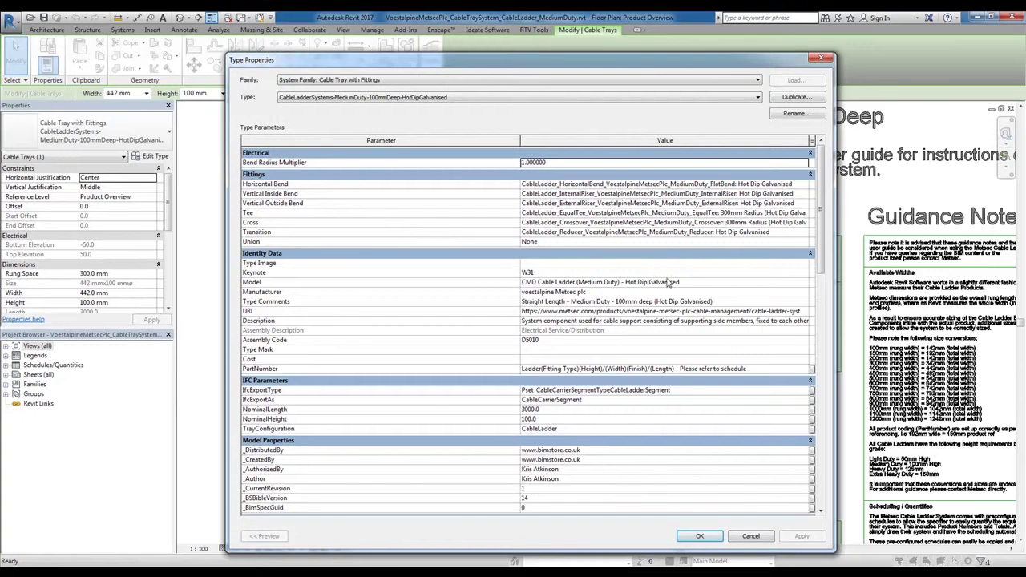
click(804, 313)
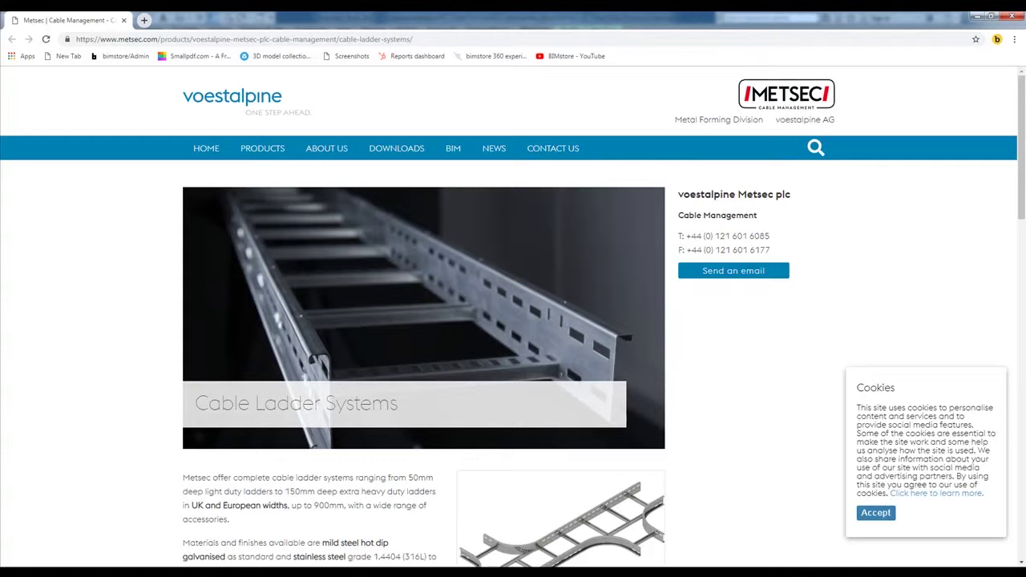
click(1013, 17)
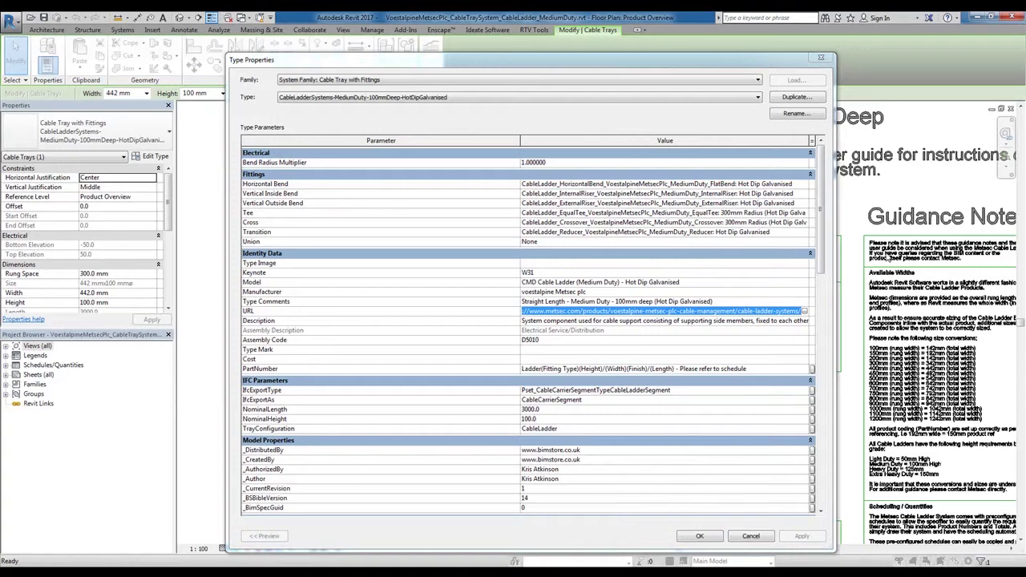
Step: Scroll the type properties down to the COBie parameters, then cancel without changes
click(821, 215)
drag(821, 215, 821, 449)
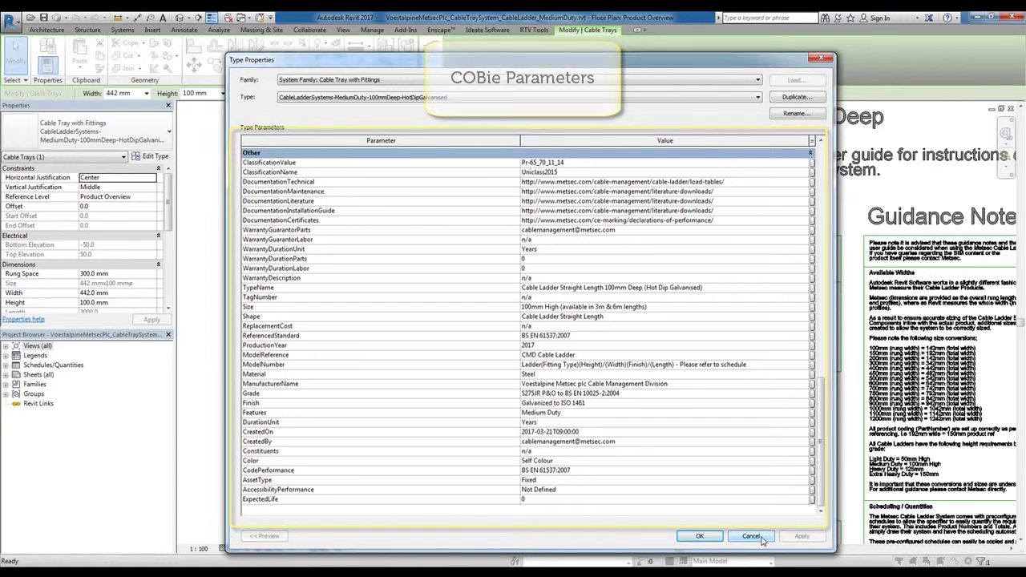
click(763, 541)
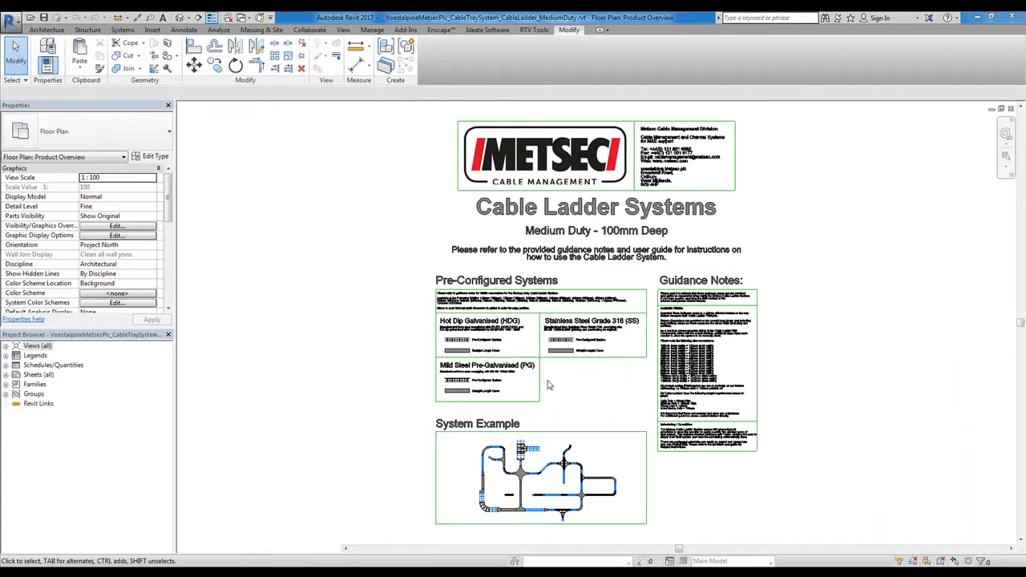
Step: Copy the Hot Dip Galvanised and Mild Steel Pre-Galvanised ladders to the clipboard, then minimize their project
scroll(549, 378, up, 4)
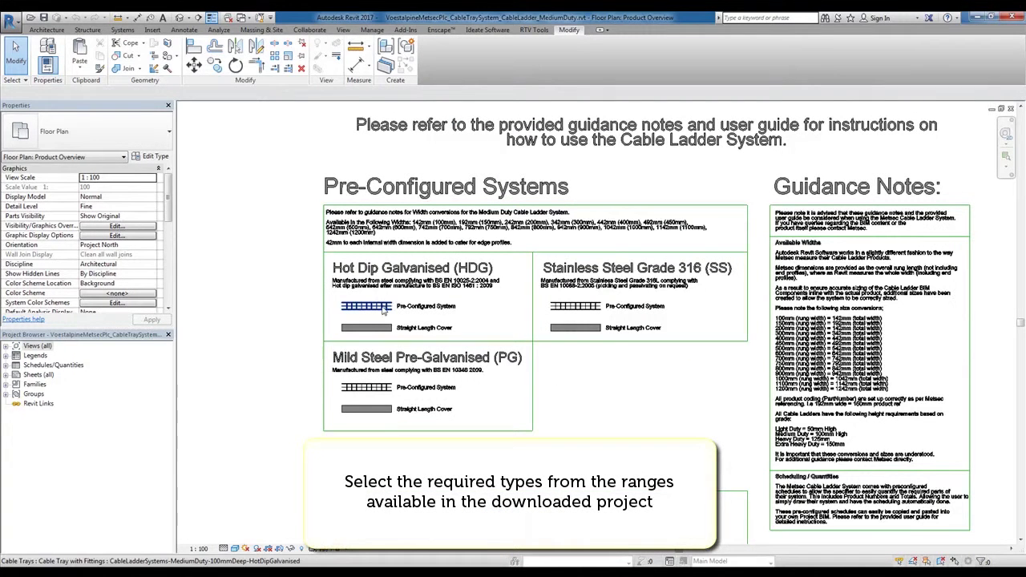
click(383, 310)
ctrl+click(362, 389)
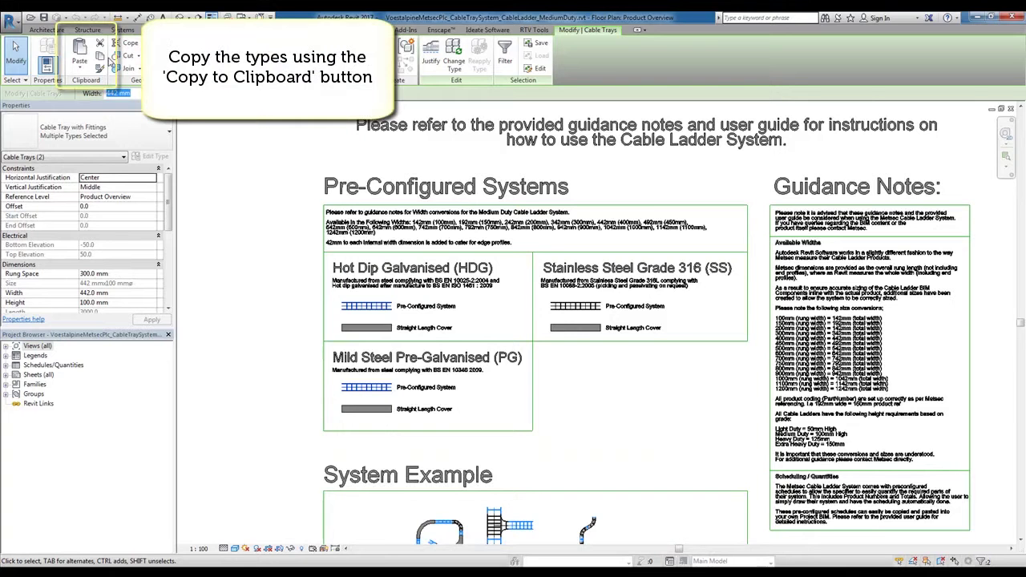
click(100, 58)
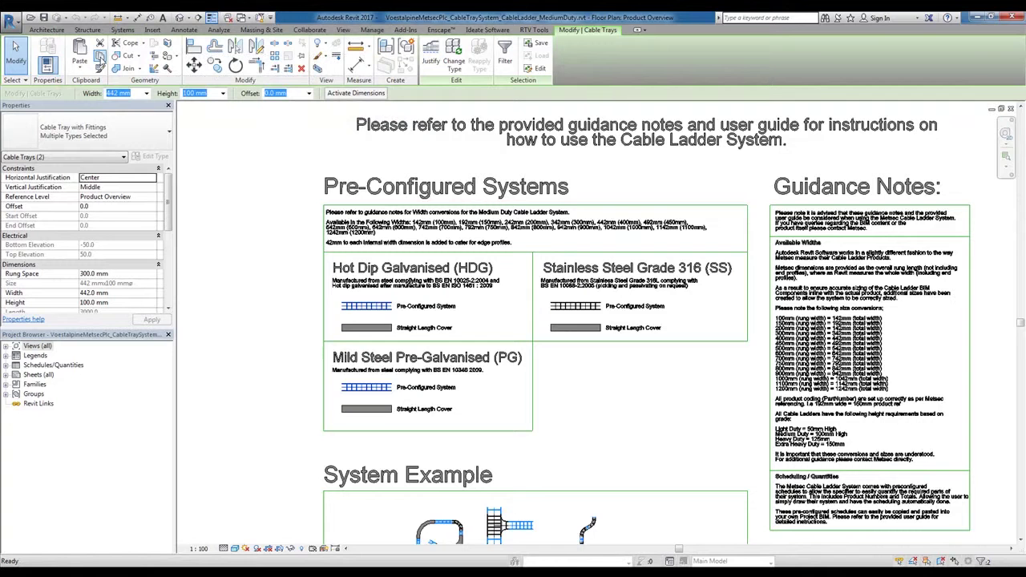
click(991, 108)
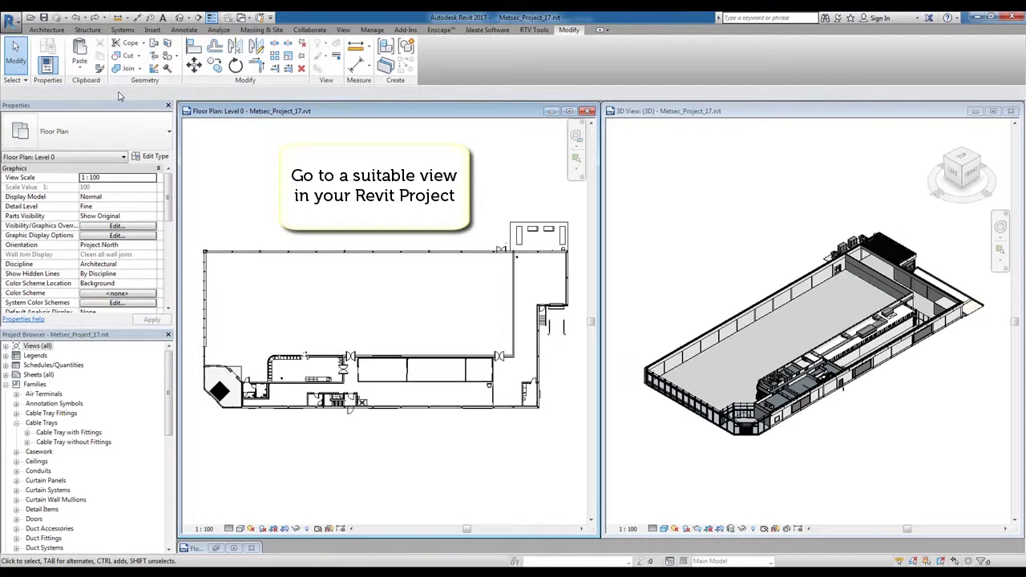
Step: Paste the copied ladders inside the Level 0 building plan, finish placement, and select one
click(81, 52)
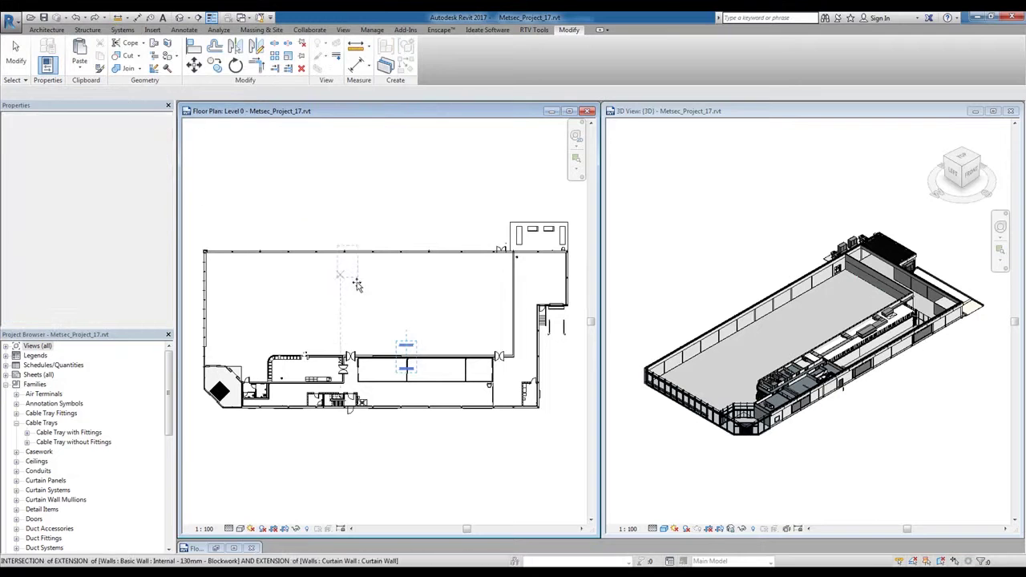
click(466, 327)
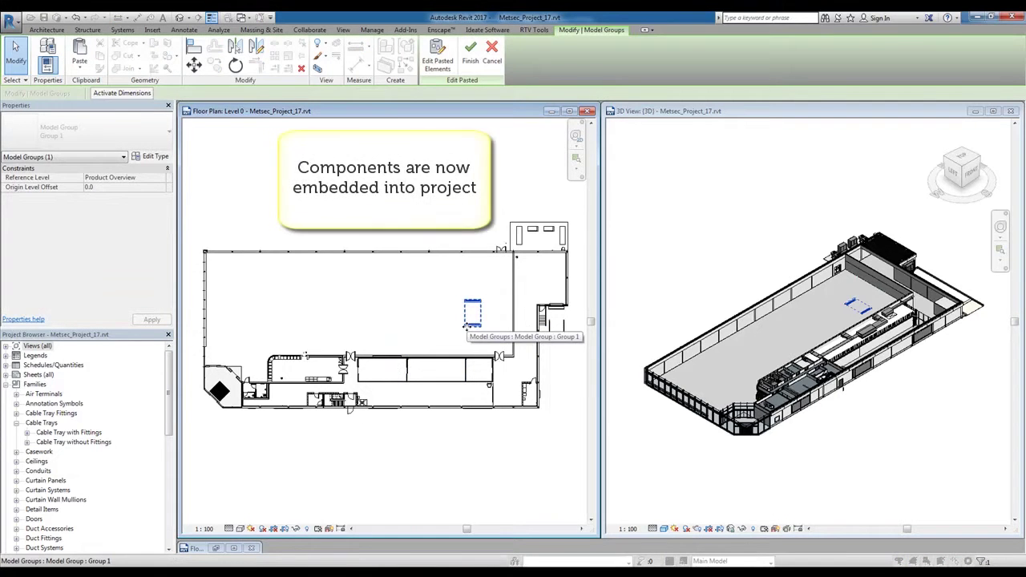
click(470, 50)
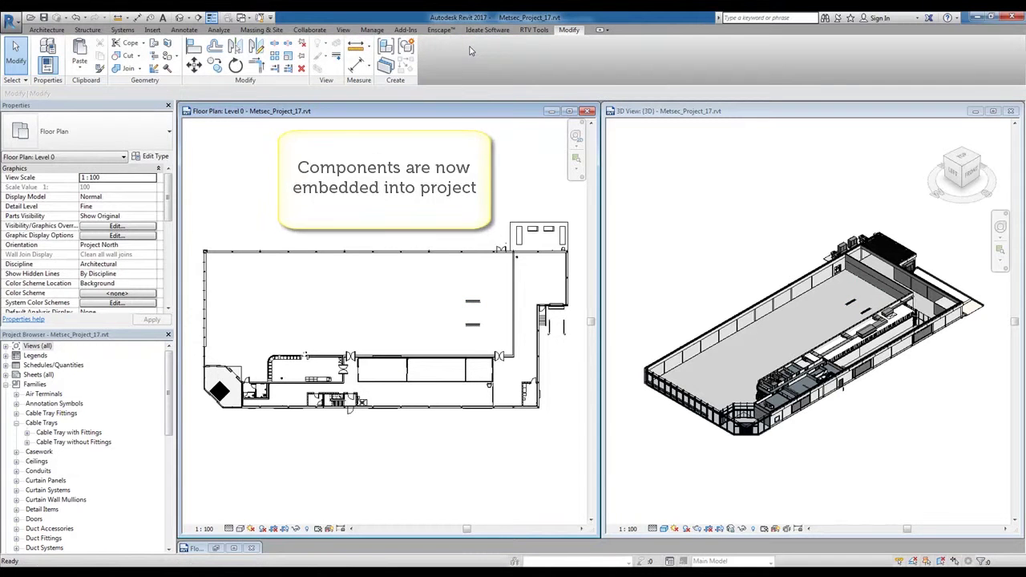
click(473, 307)
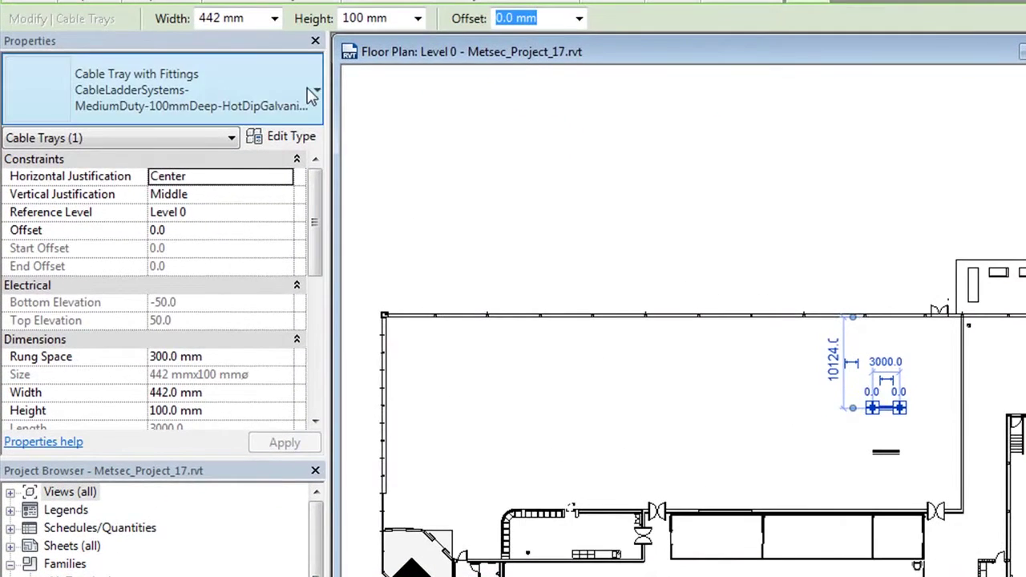
Step: Check the cable tray type list, keep HotDipGalvanised, and expand the Cable Tray with Fittings types
click(275, 101)
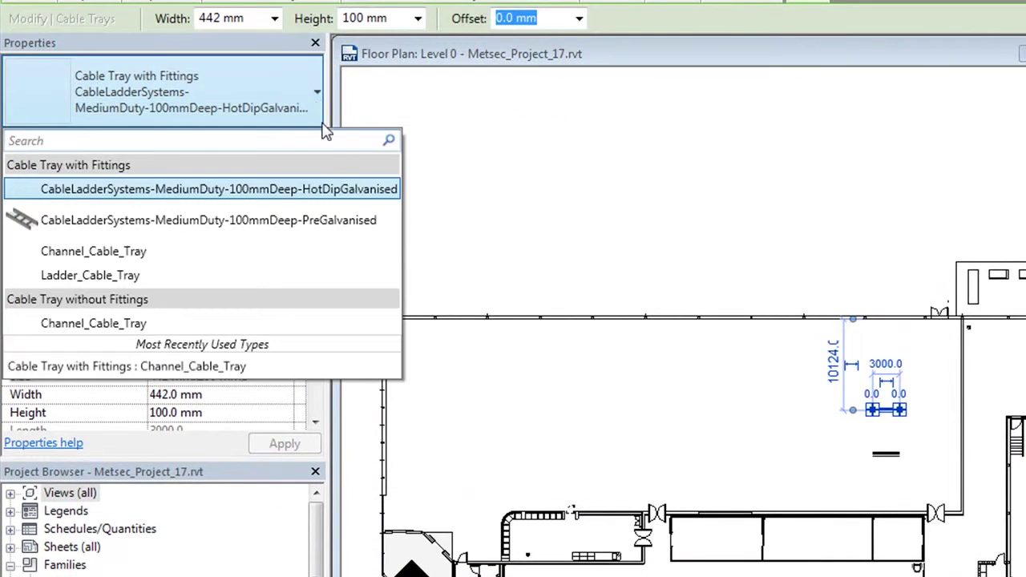
click(377, 190)
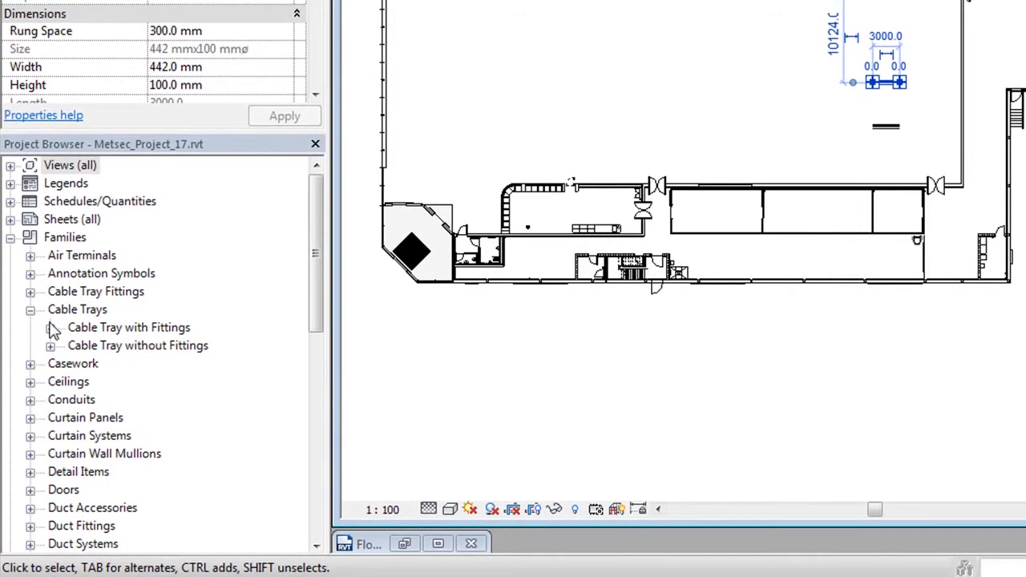
click(49, 329)
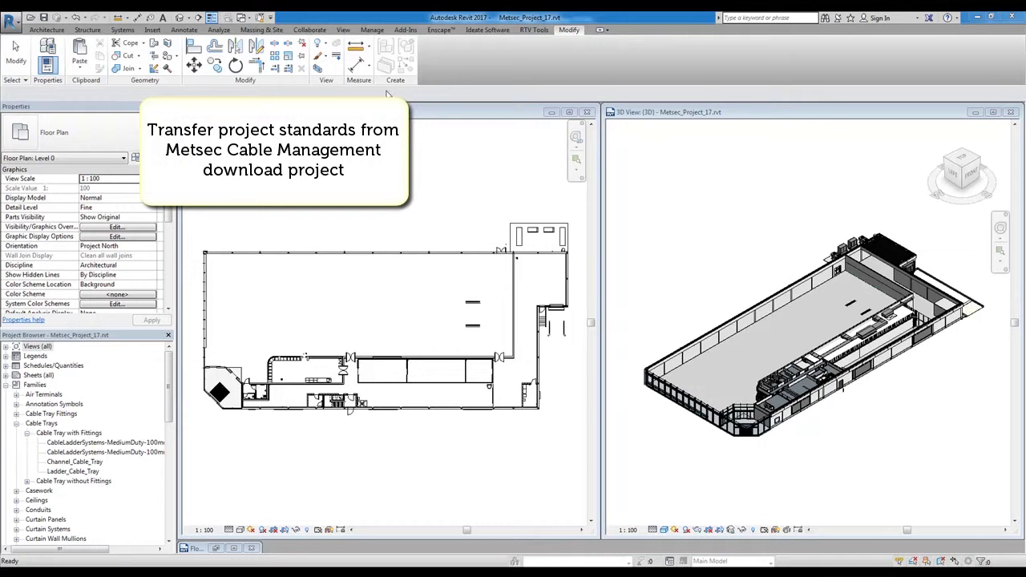
Step: Transfer only Cable Tray Sizes from the Metsec medium-duty project, overwriting the existing sizes
click(372, 30)
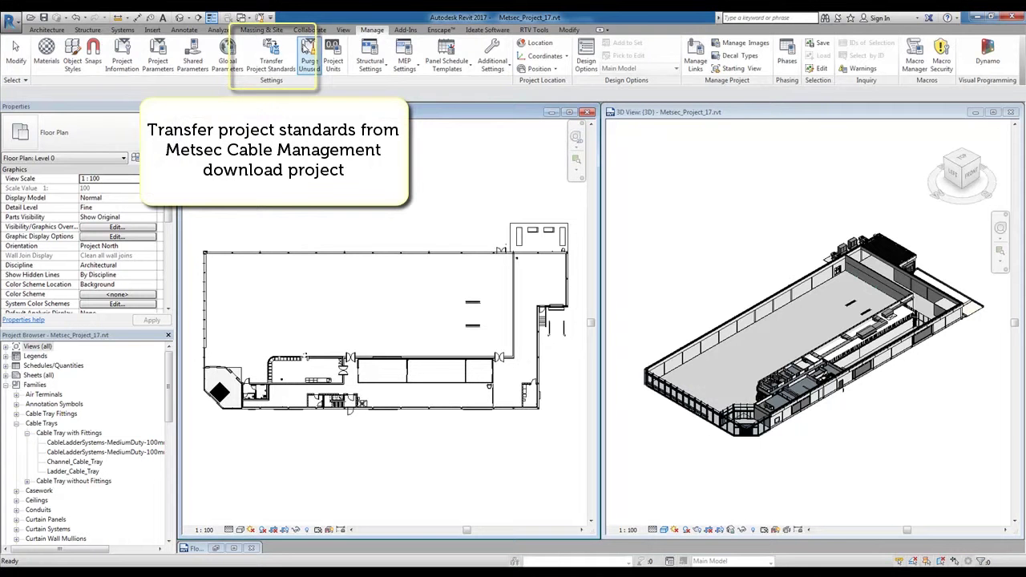
click(272, 55)
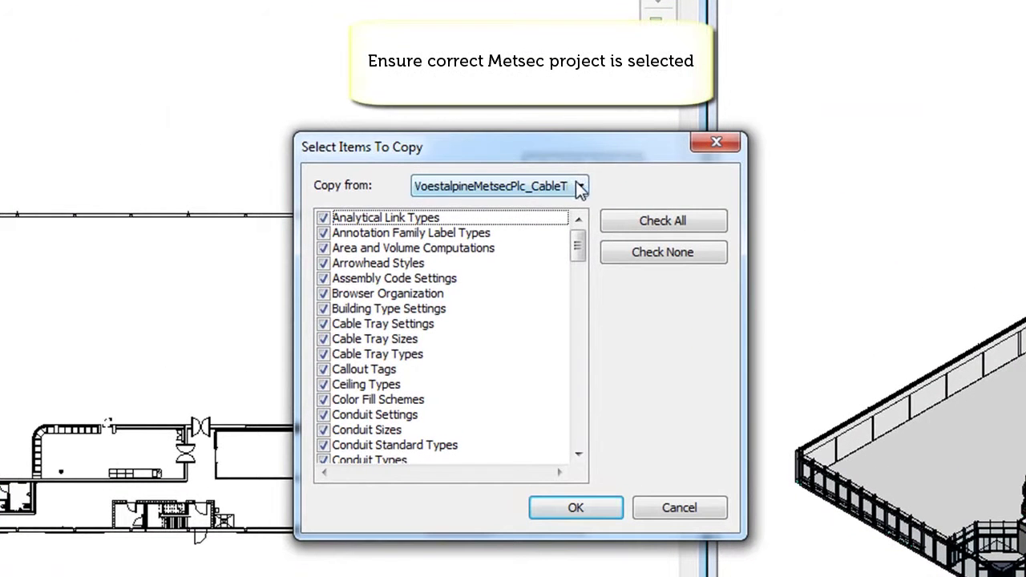
click(580, 186)
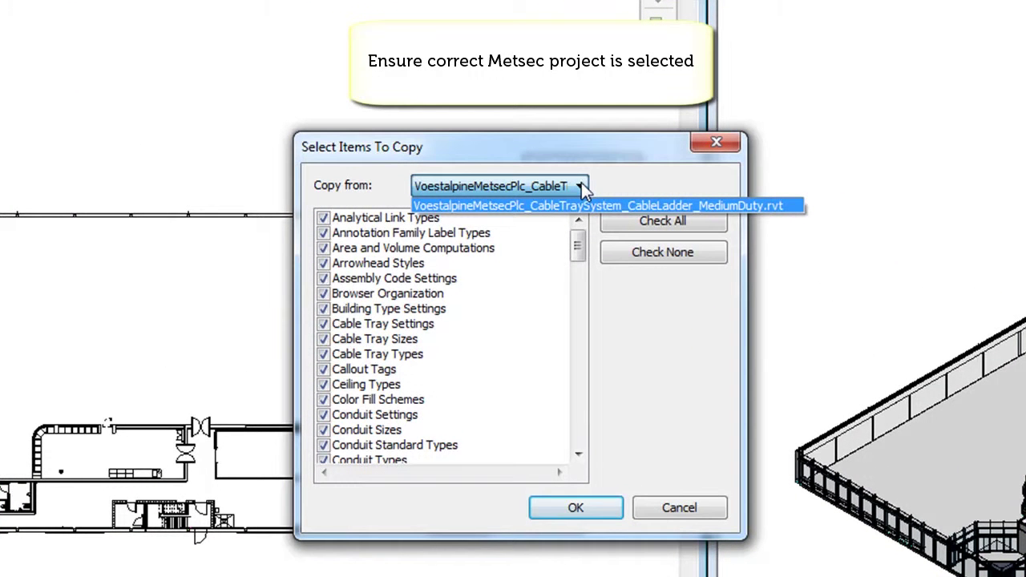
click(581, 183)
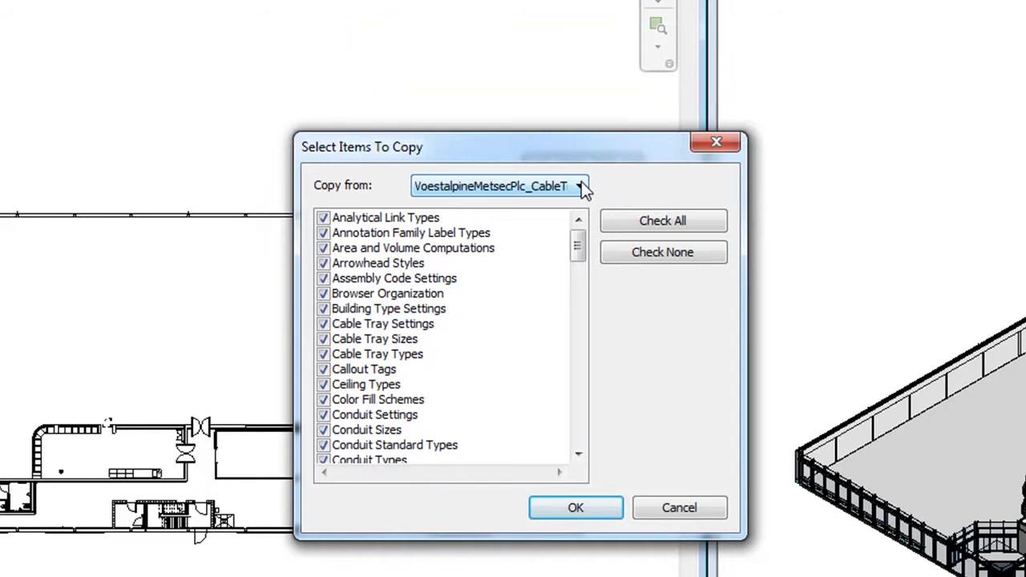
click(655, 255)
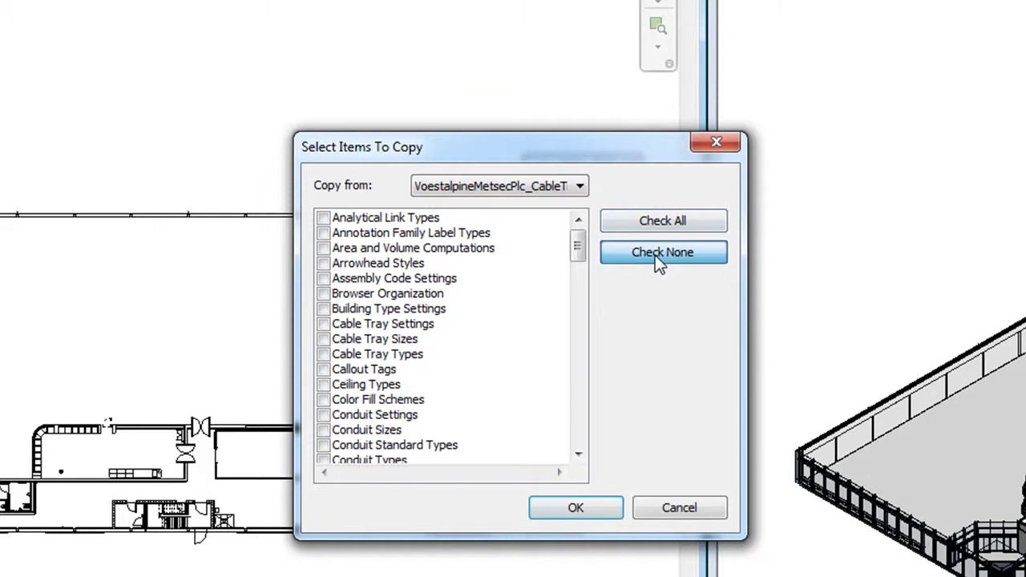
click(323, 340)
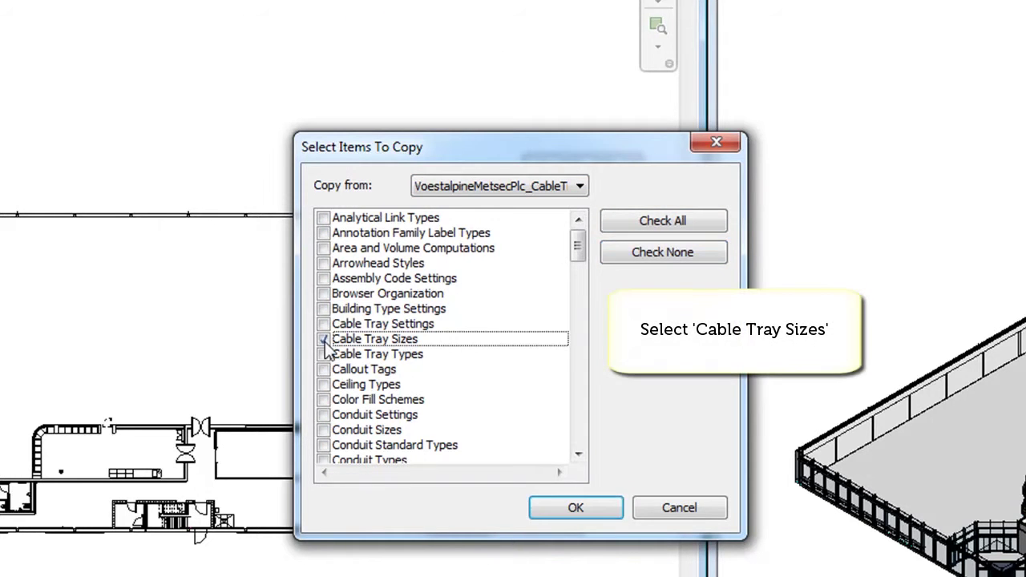
click(570, 508)
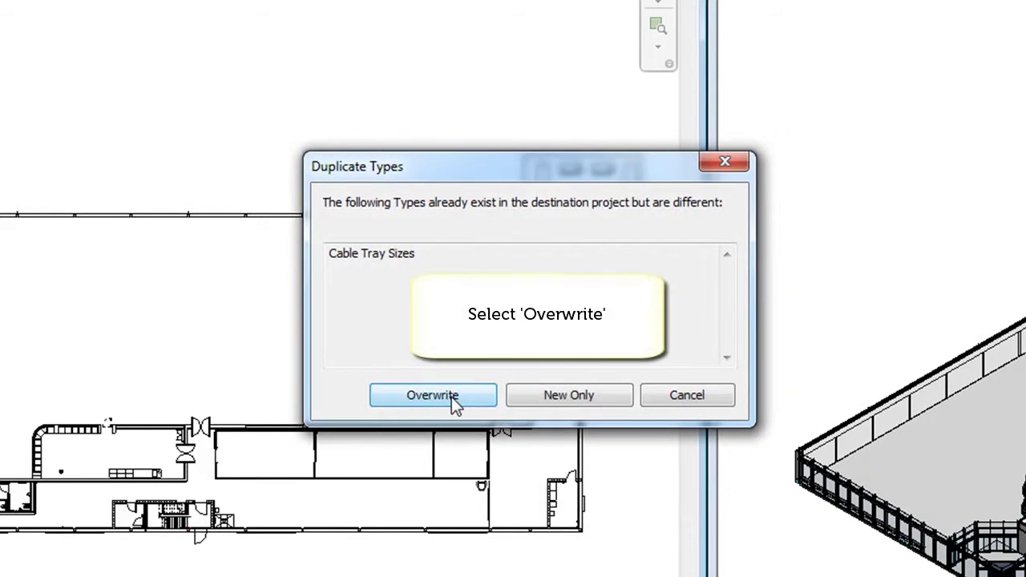
click(451, 397)
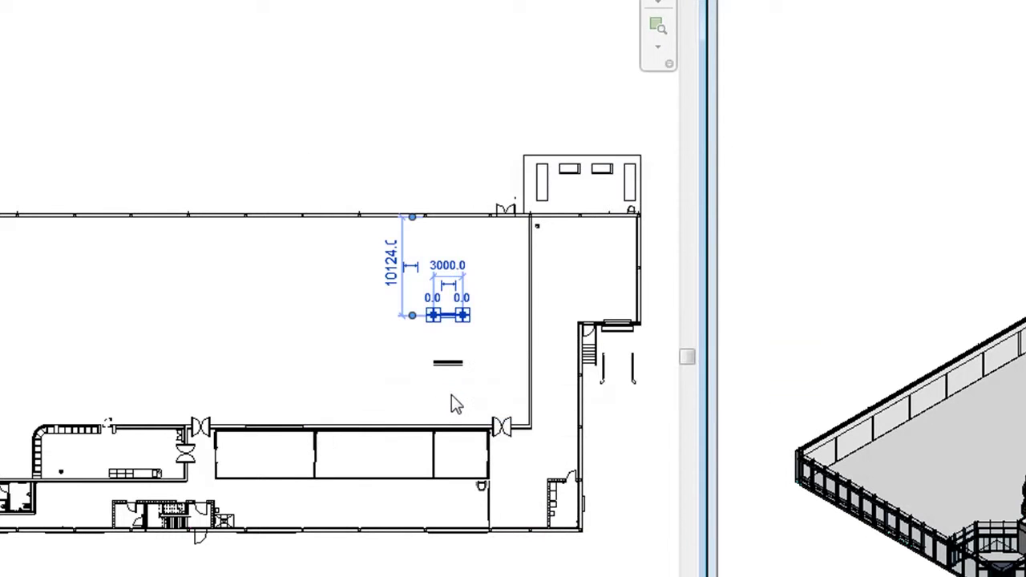
Step: Deselect the cable tray in the plan
click(451, 395)
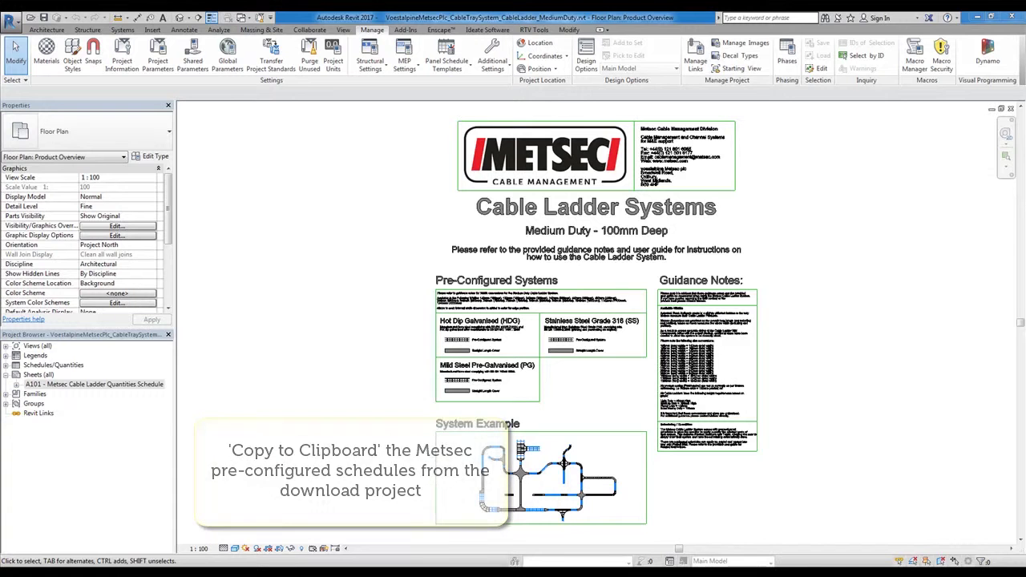
Step: Copy sheet A101 Metsec Cable Ladder Quantities Schedule to the clipboard
click(129, 385)
right_click(129, 388)
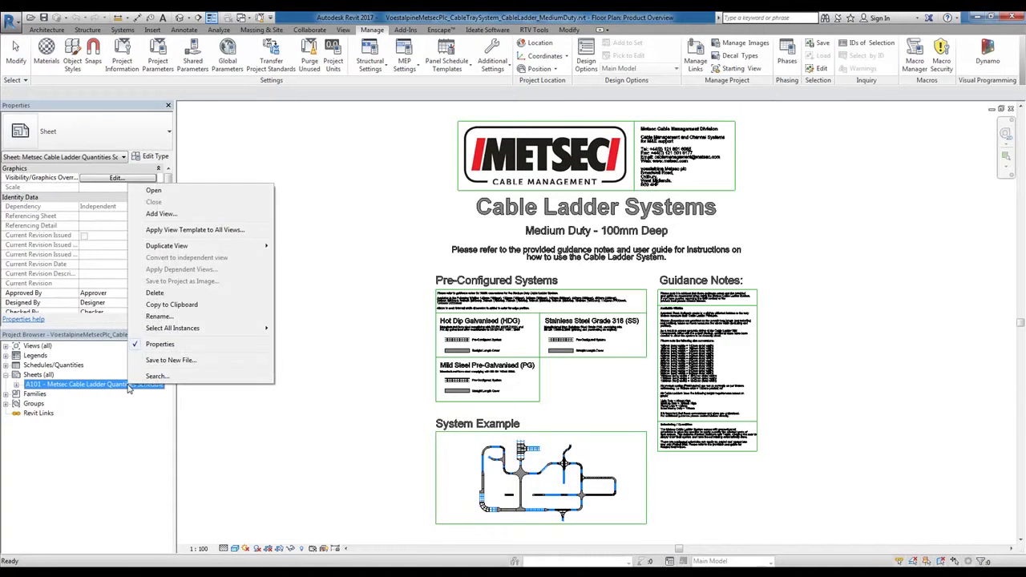
click(223, 306)
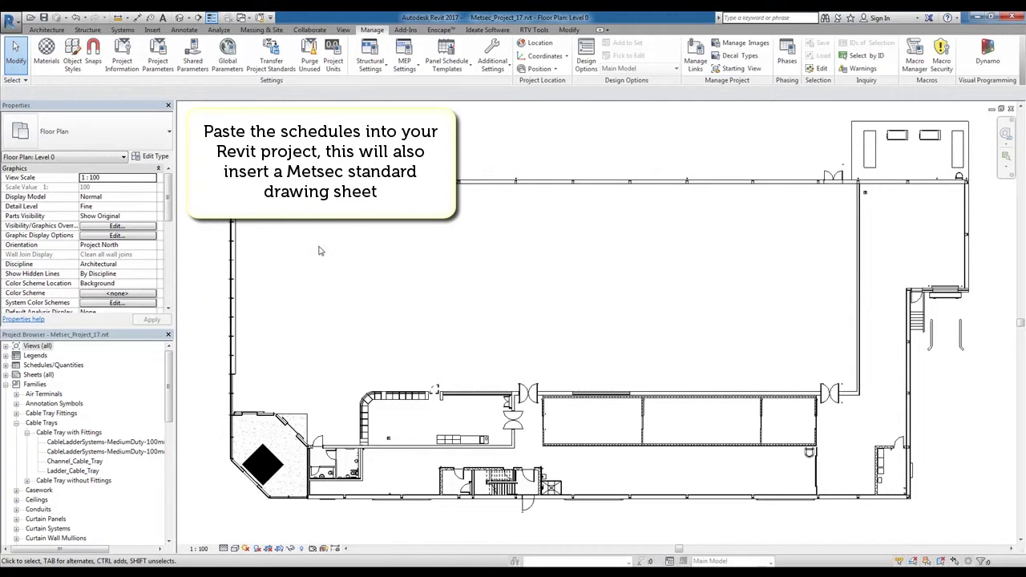
Step: Paste the copied schedule sheet from the clipboard into Metsec_Project_17
click(568, 30)
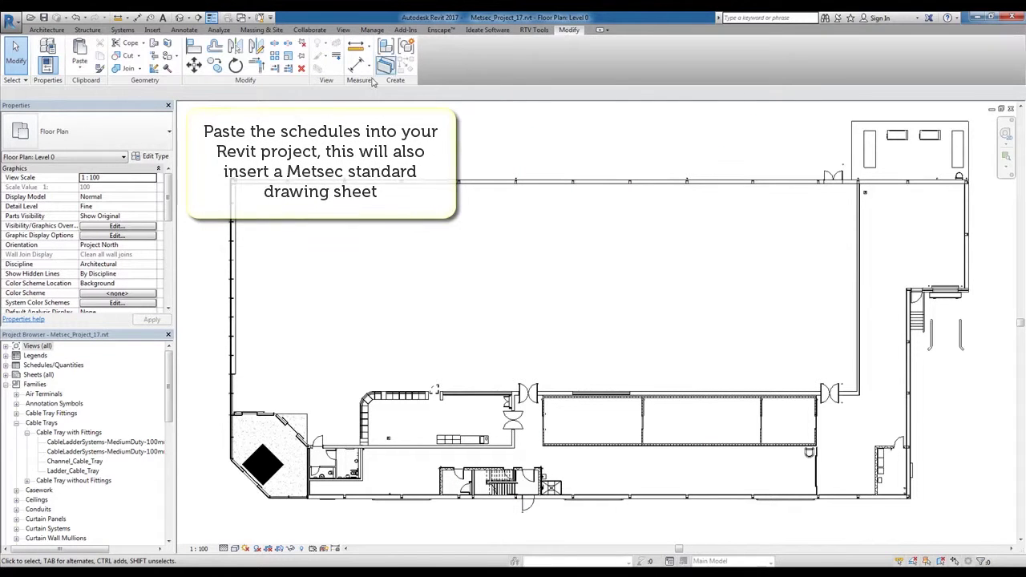
click(81, 70)
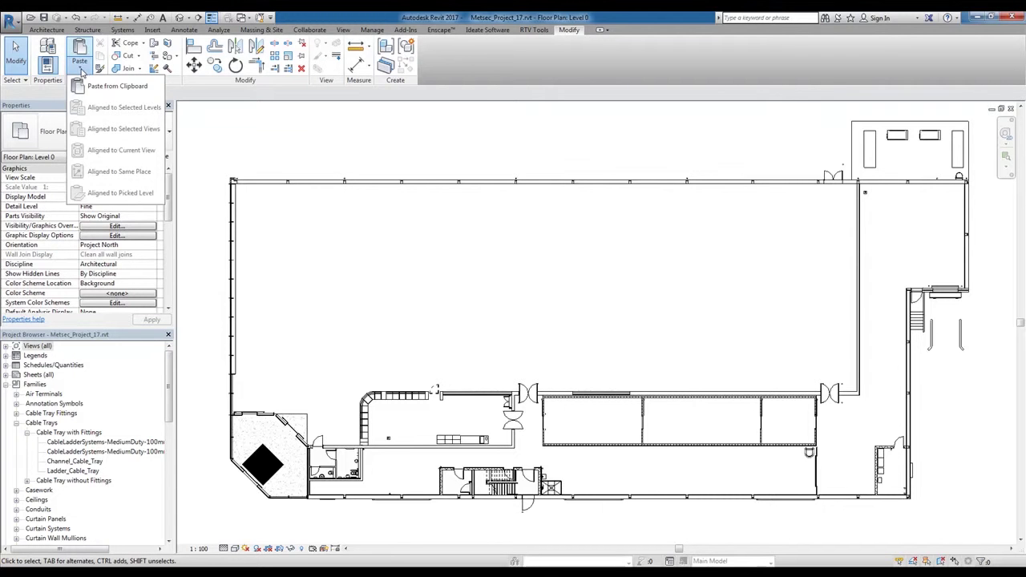
click(105, 86)
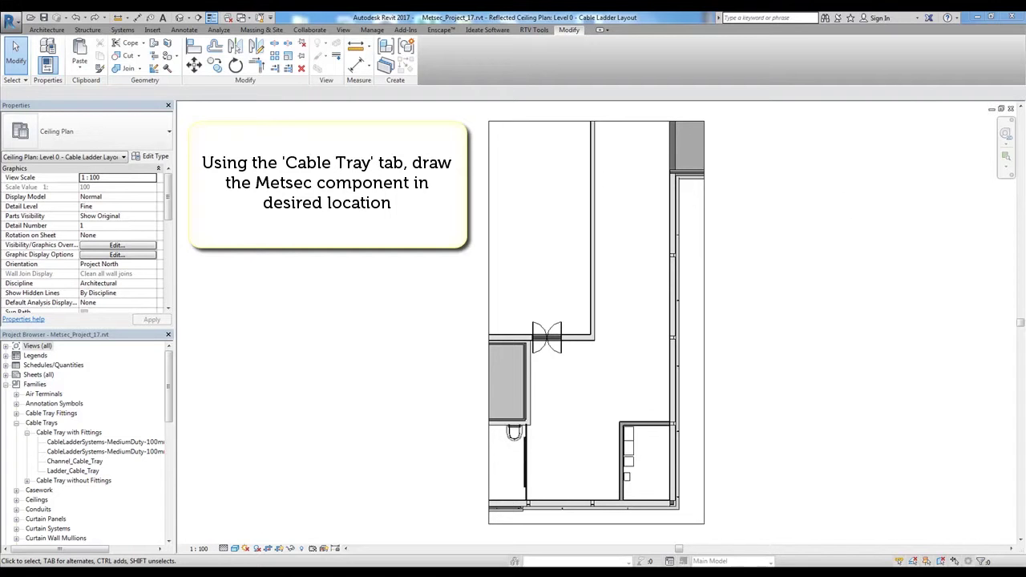
Step: Start a cable tray run from the Systems tab and show the available cable tray types
click(129, 29)
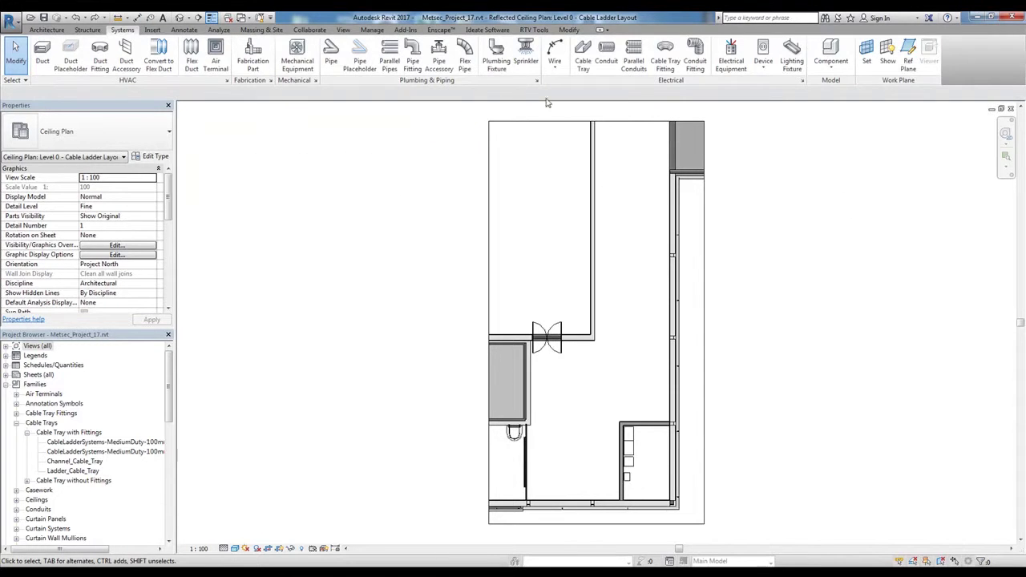
click(584, 60)
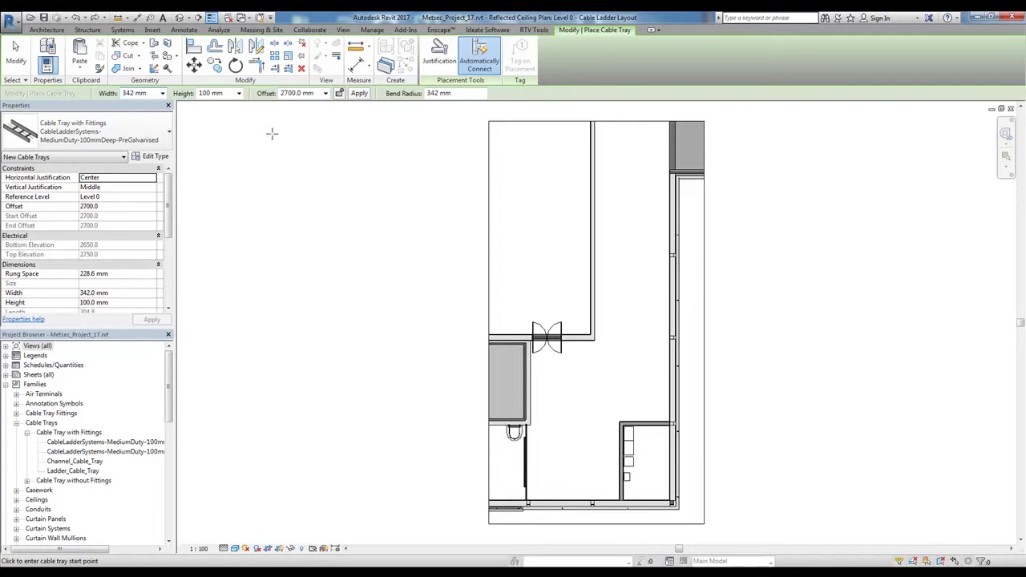
click(172, 144)
mouse_move(111, 199)
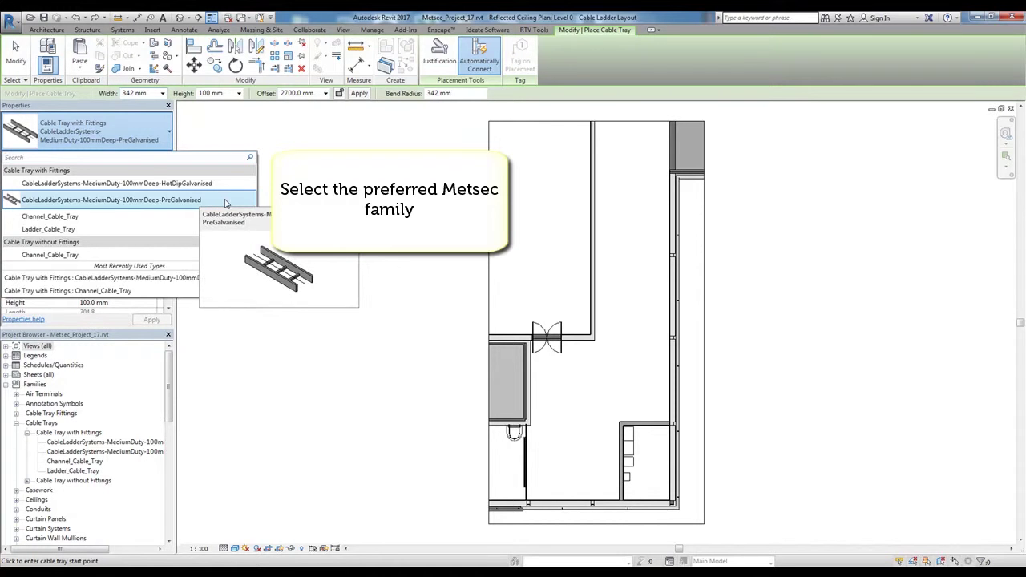
Step: Choose the MediumDuty-100mmDeep-PreGalvanised cable ladder type at 242 mm width
click(225, 201)
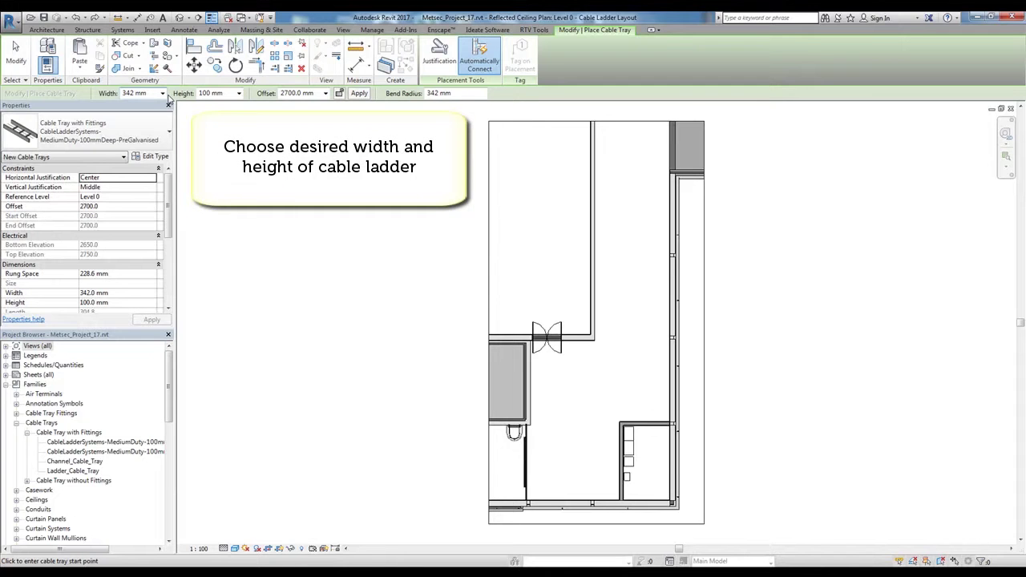
click(162, 94)
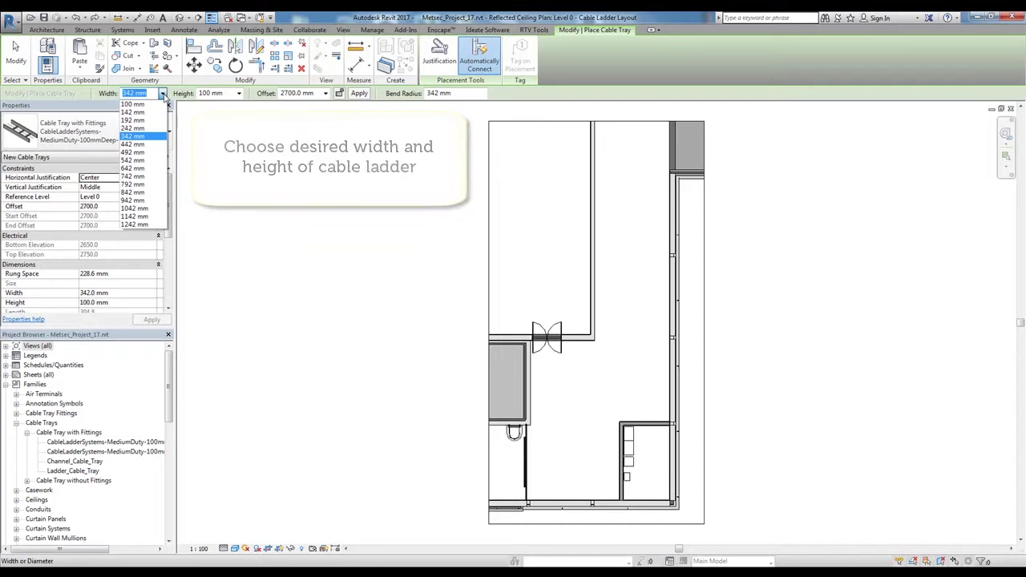
click(134, 128)
text(3000)
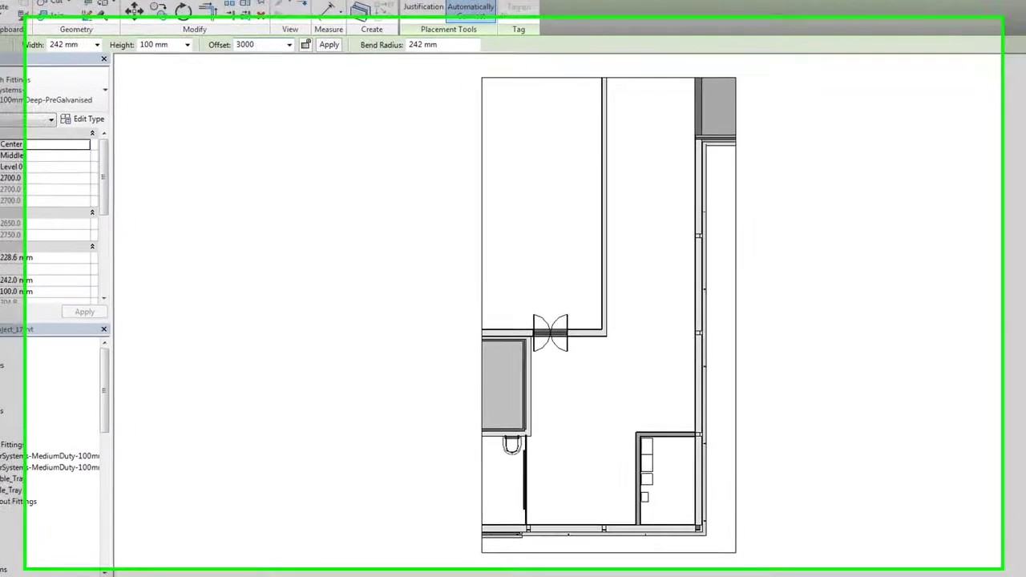
Step: Draw the 242 mm ladder run from the lower-right room upward with two left bends
click(674, 485)
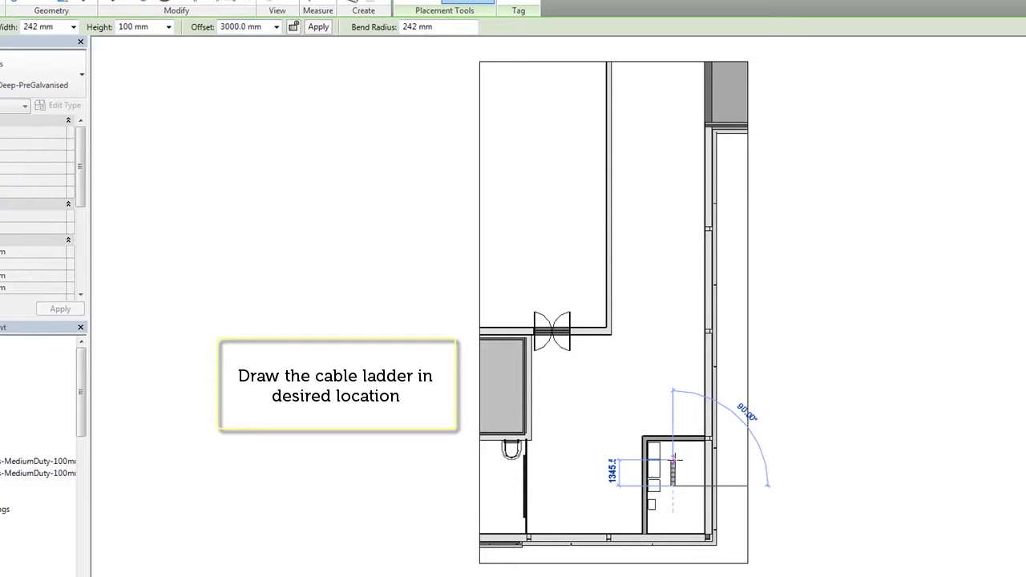
click(674, 418)
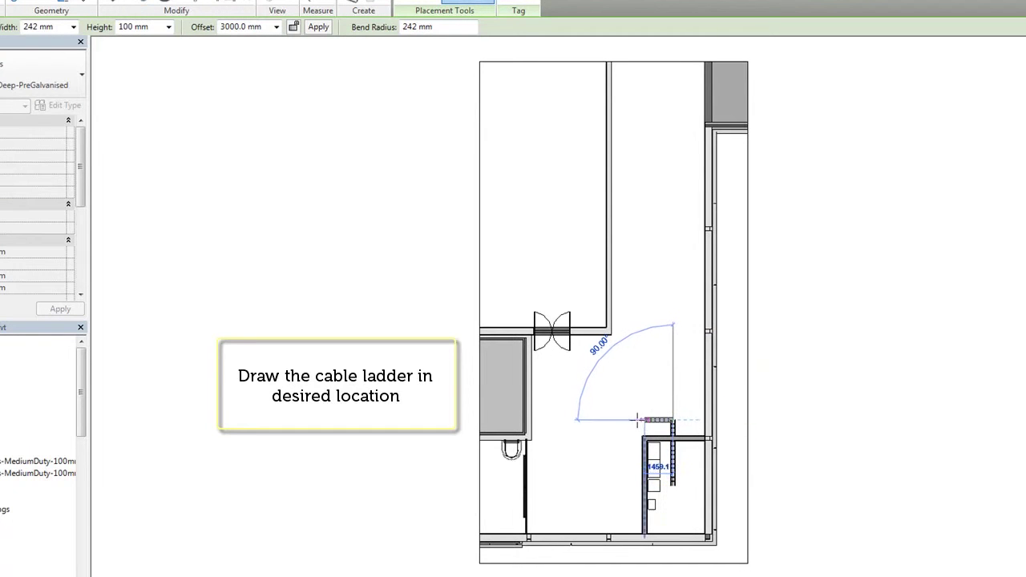
click(624, 419)
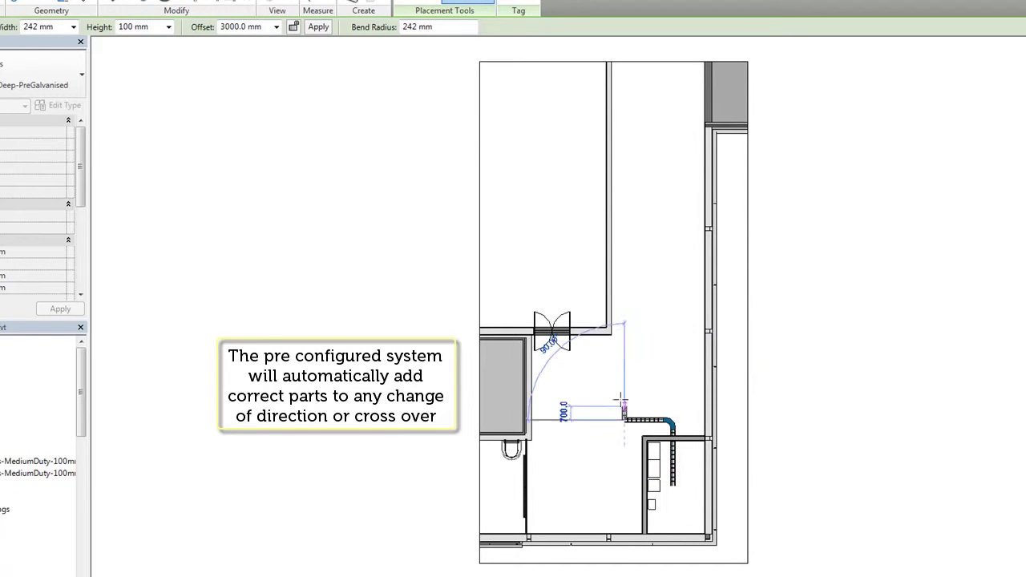
click(624, 300)
click(586, 299)
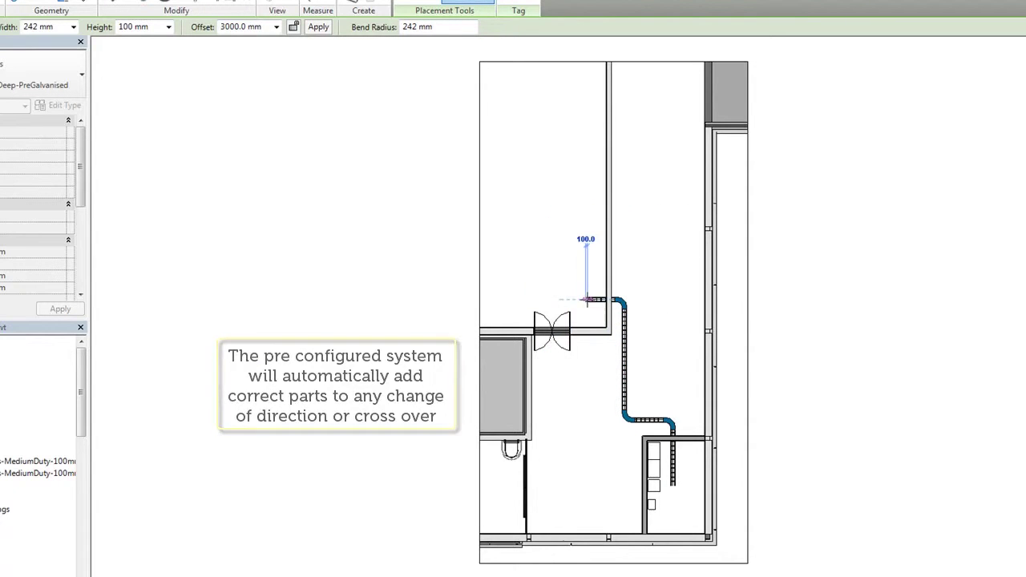
click(586, 250)
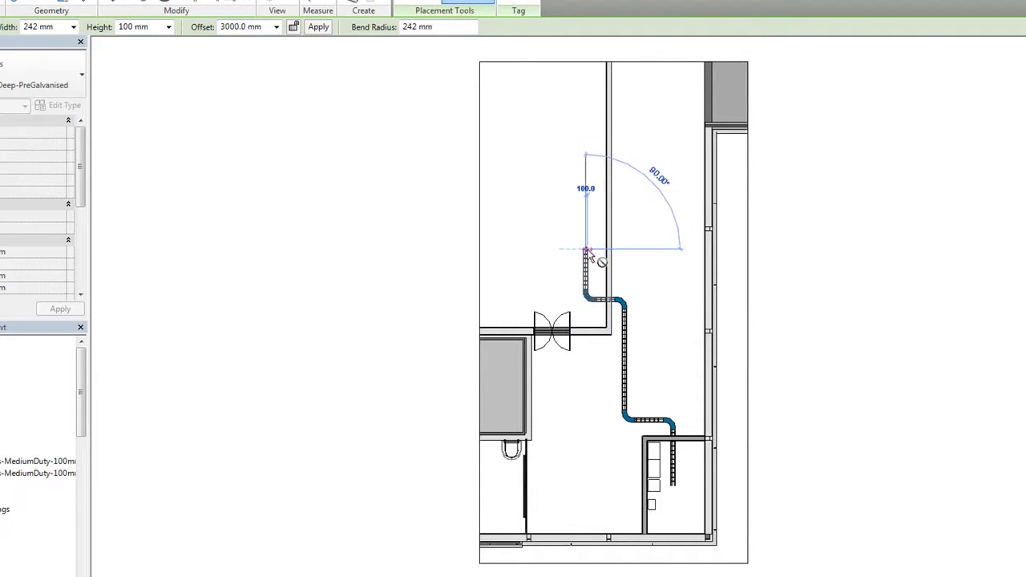
scroll(588, 253, up, 3)
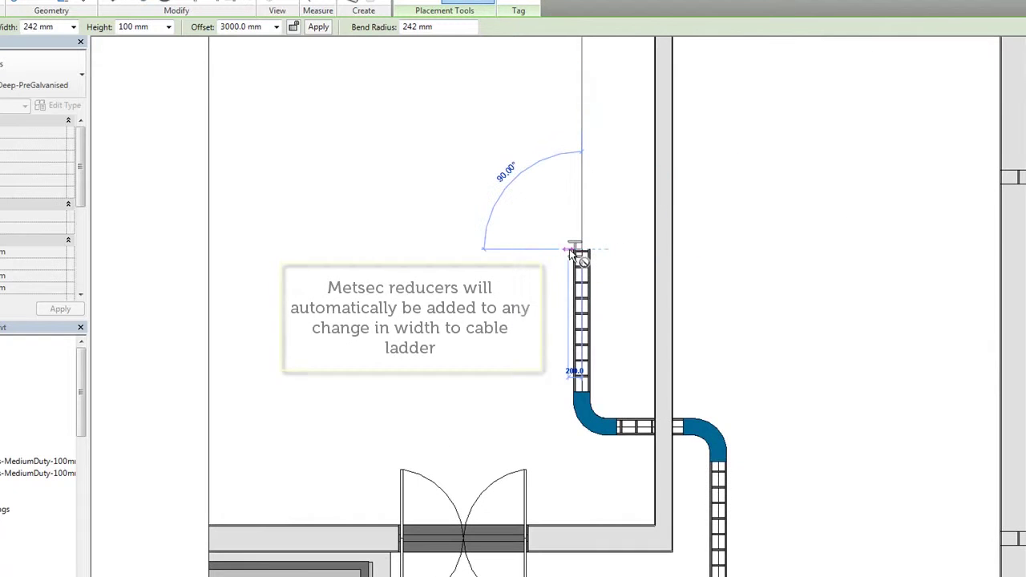
Step: Continue the run upward at 342 mm width, adding a reducer at the change
click(74, 27)
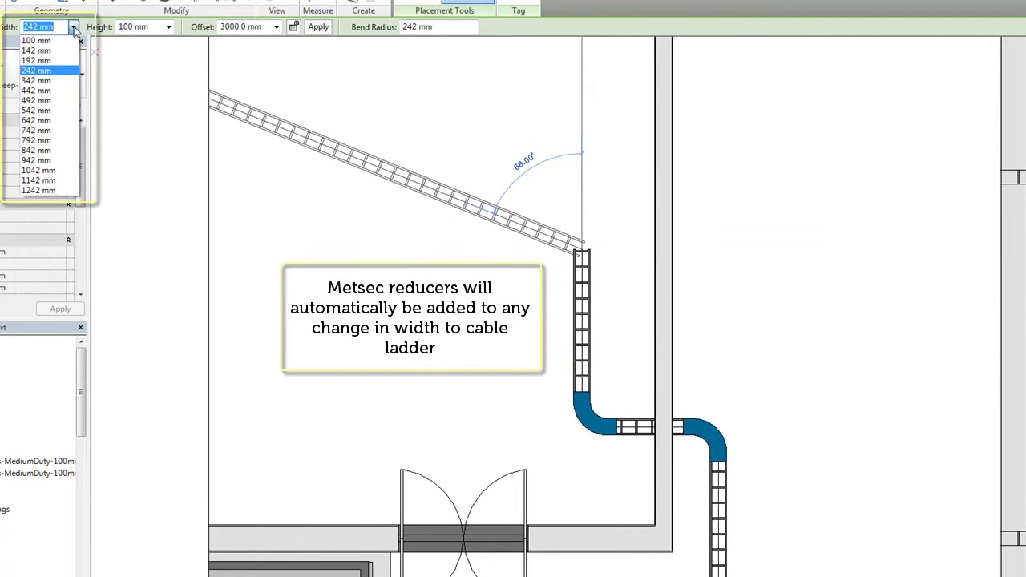
click(36, 80)
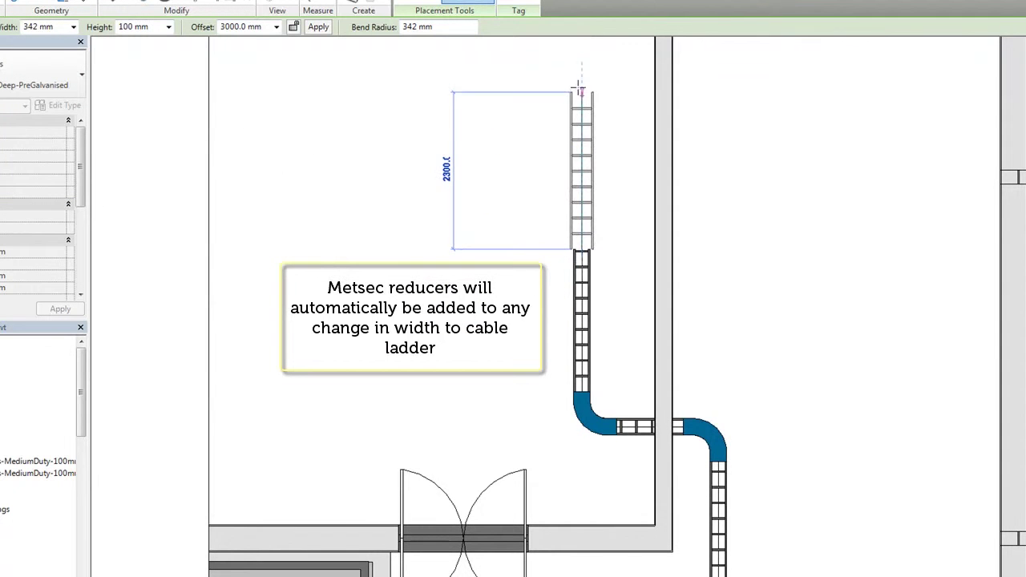
click(582, 66)
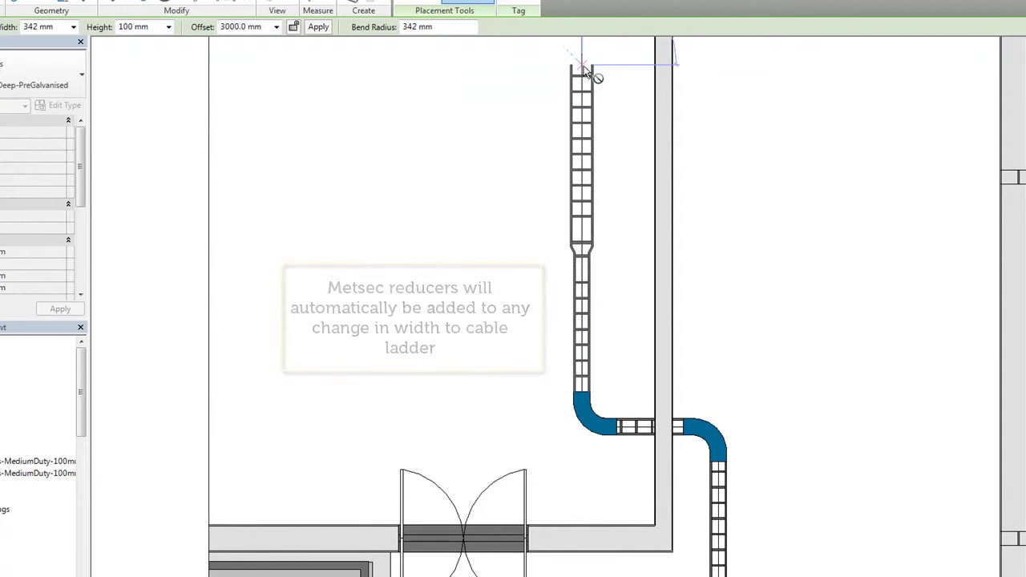
middle_drag(583, 70, 345, 136)
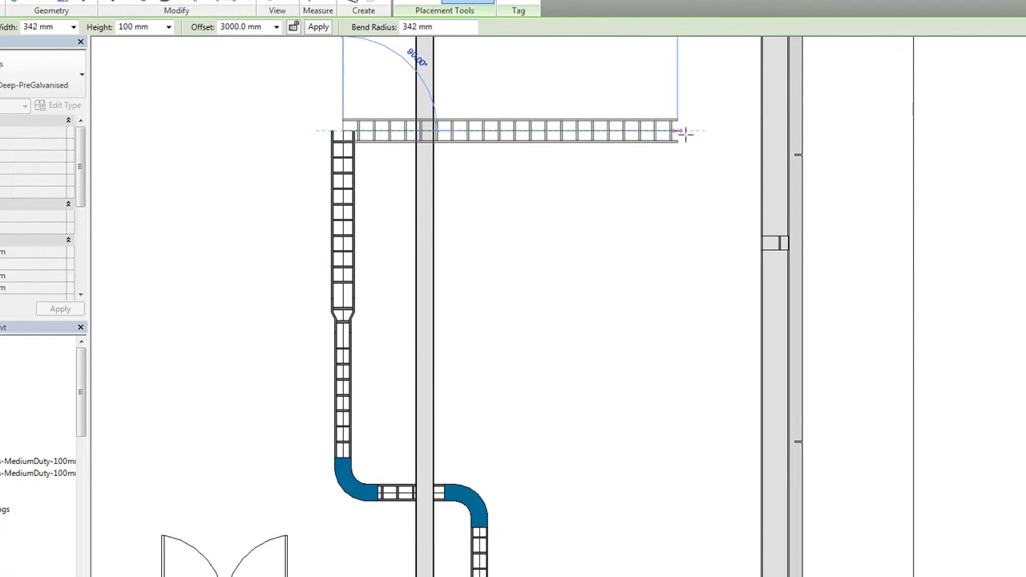
Step: Run the ladder across the wall and down the right side, switching back to 242 mm width
click(717, 130)
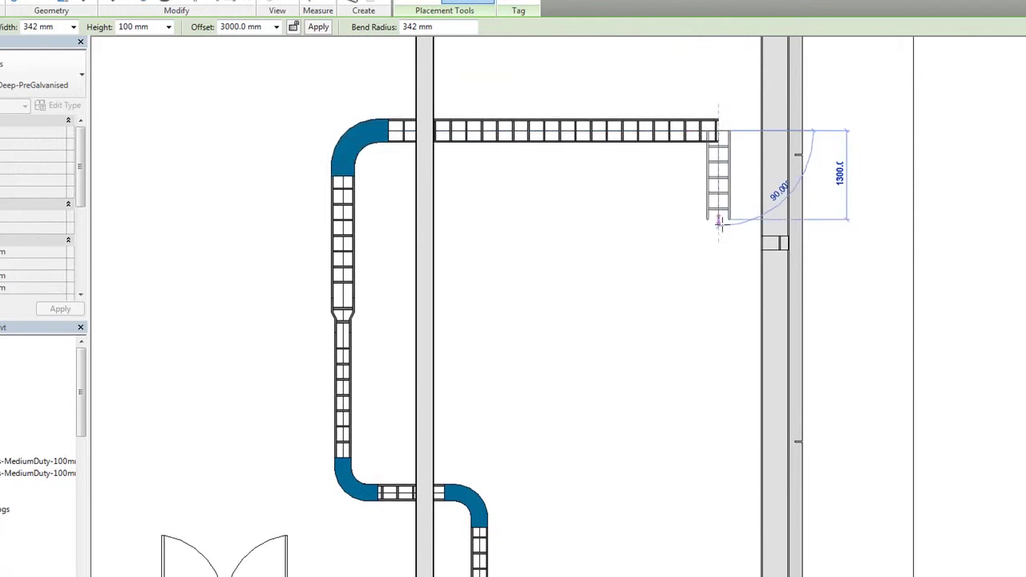
click(719, 321)
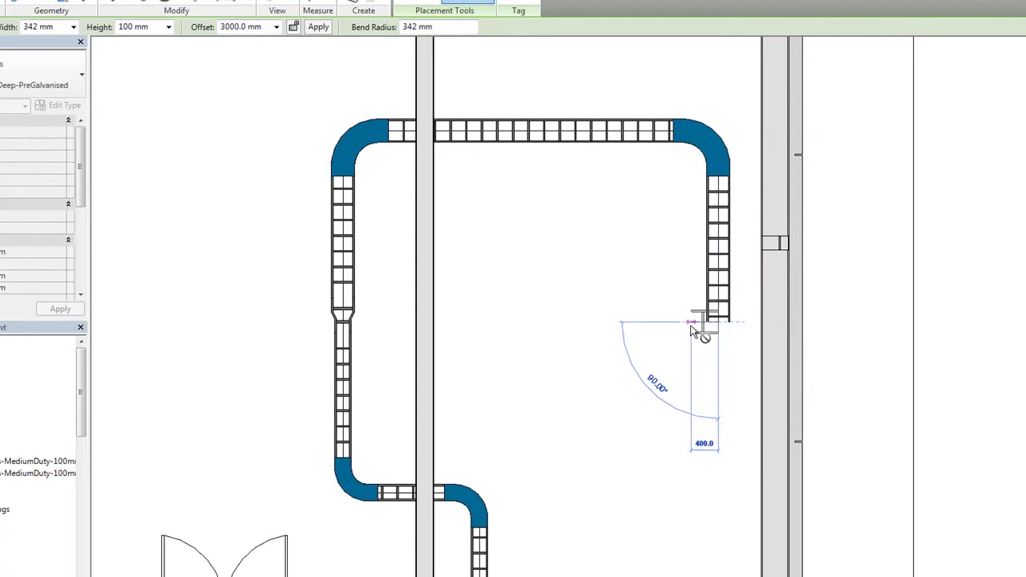
click(73, 27)
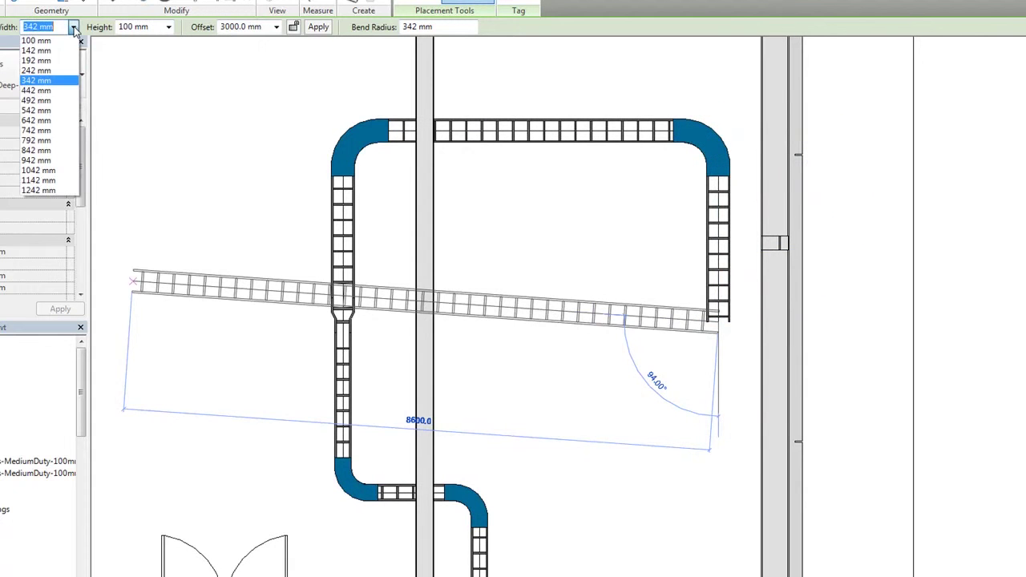
click(58, 69)
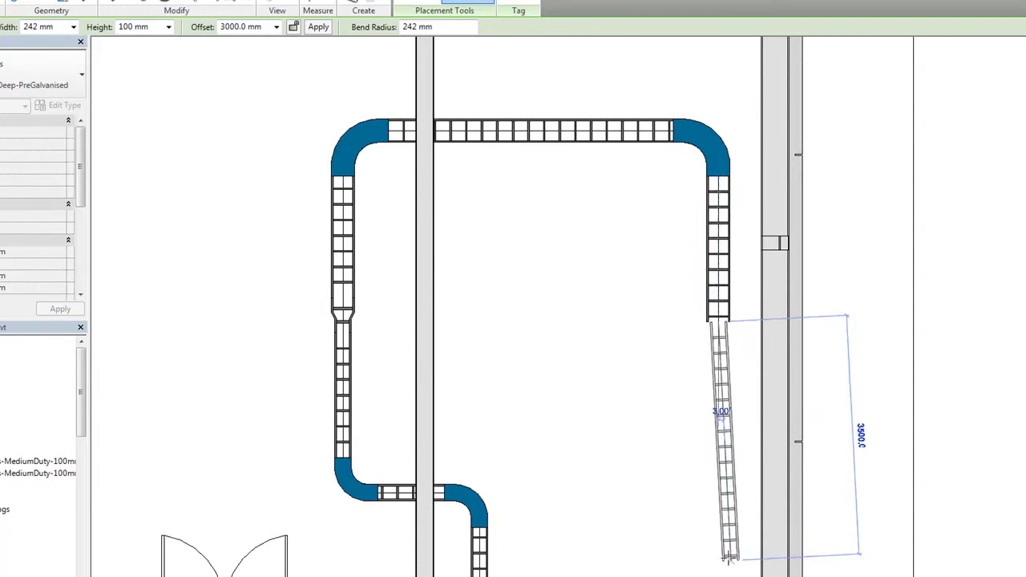
middle_drag(729, 562, 699, 305)
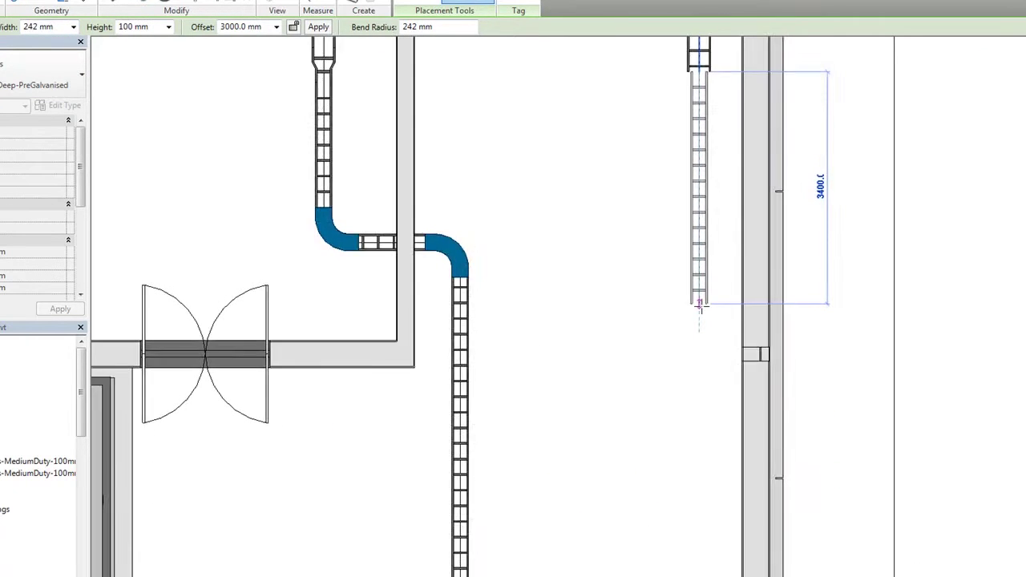
scroll(699, 305, down, 2)
click(699, 401)
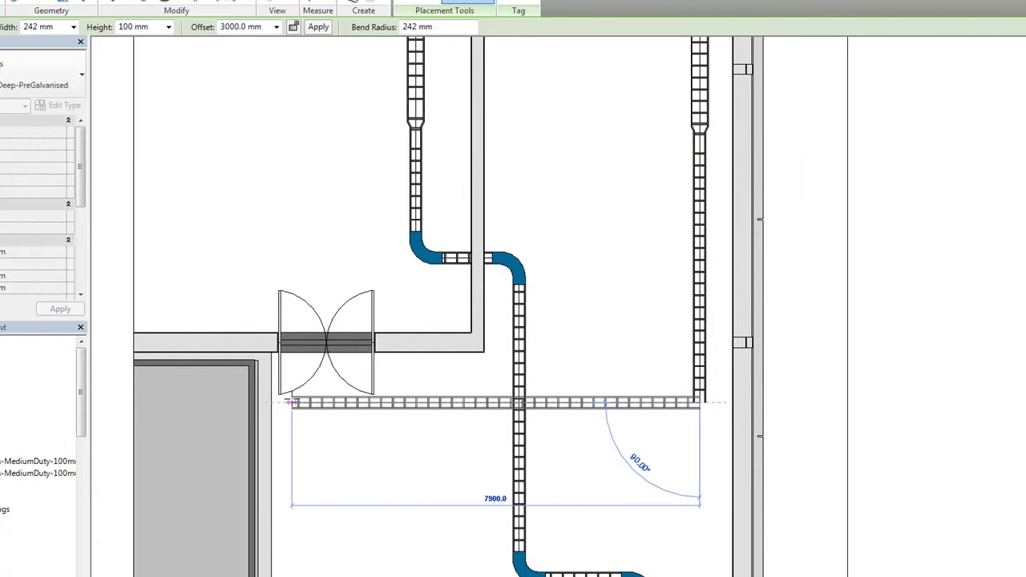
Step: Cross the existing ladder, drop down the left side, run along the bottom, then zoom to fit
click(291, 401)
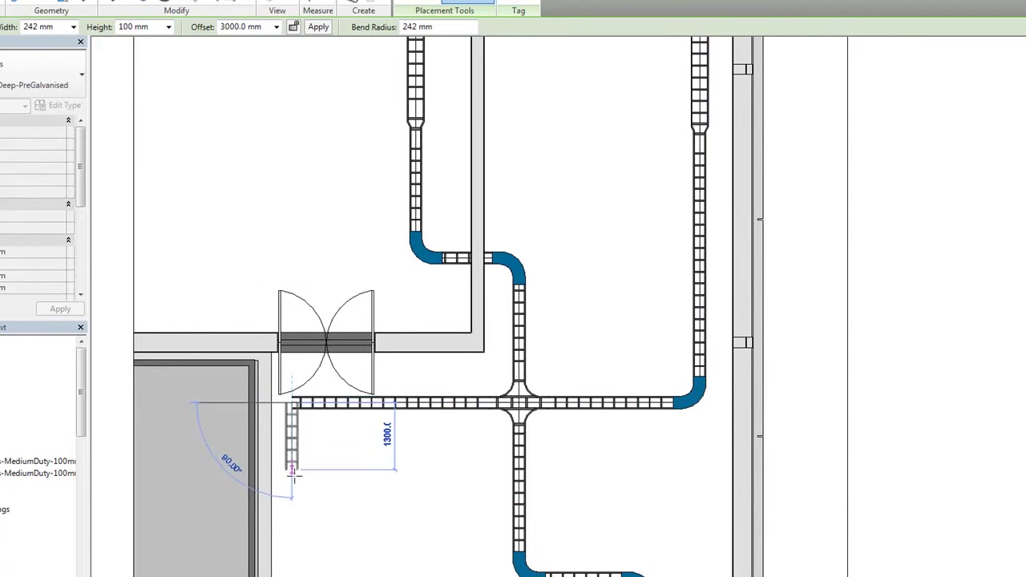
middle_drag(298, 480, 303, 197)
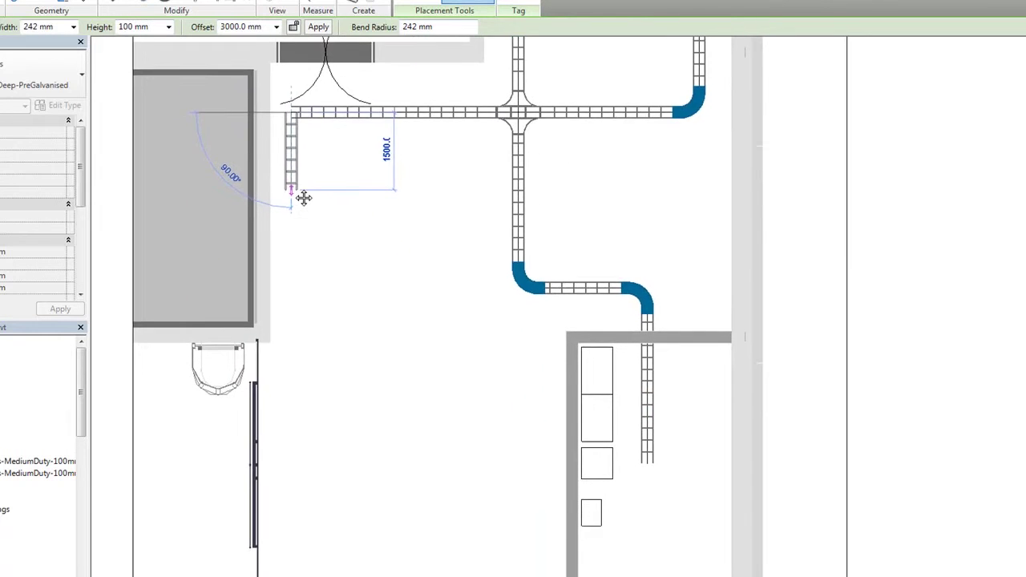
scroll(302, 197, down, 1)
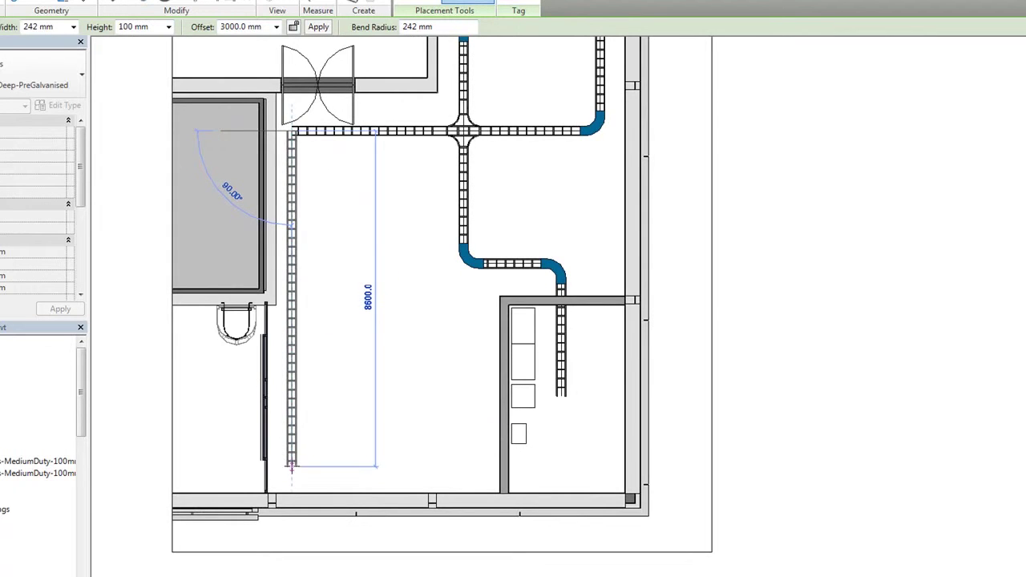
click(292, 475)
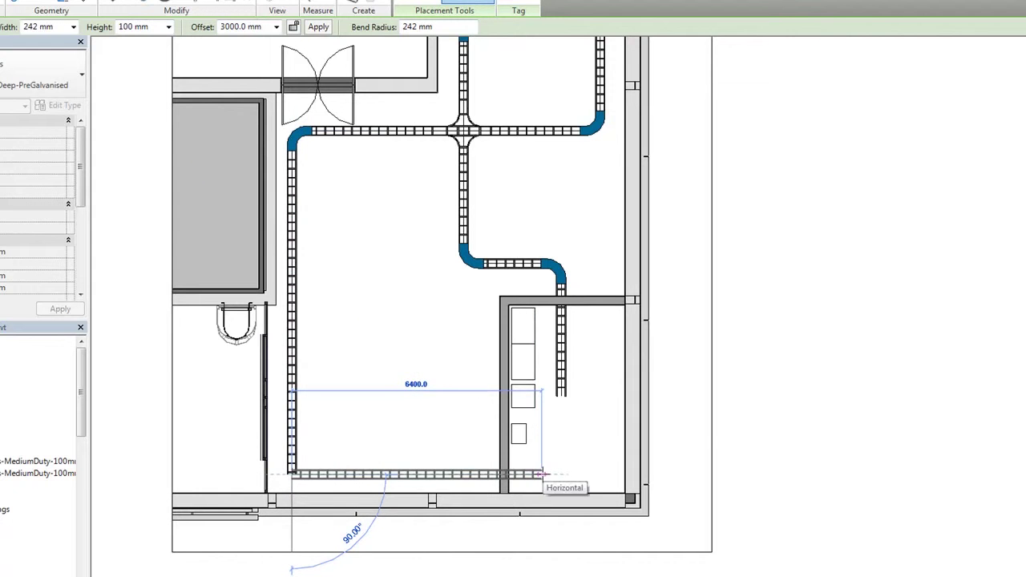
click(543, 474)
key(Escape)
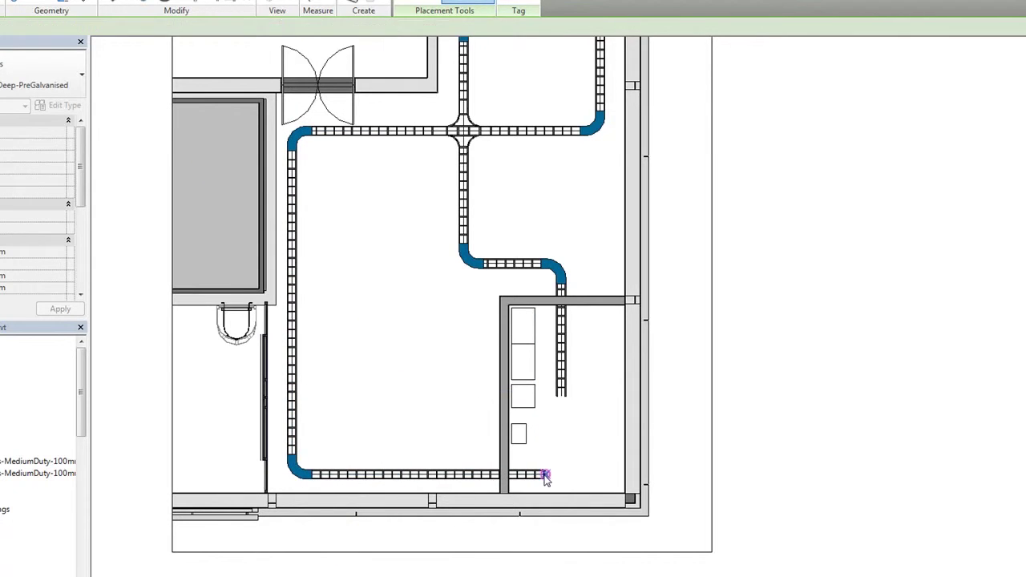
key(Escape)
key(z)
key(f)
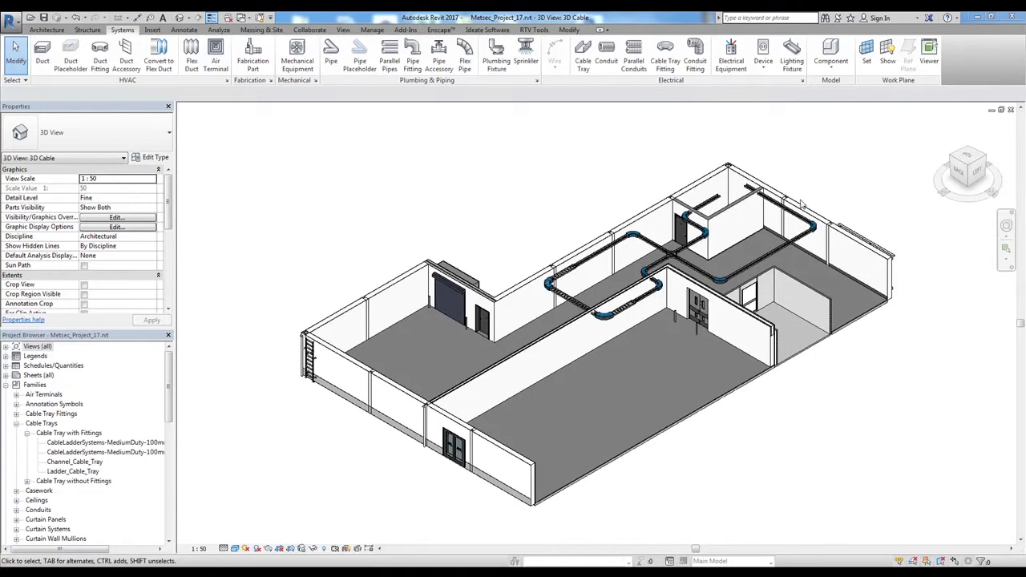
Step: Select the ladder run, isolate the Cable Tray category in 3D, and zoom into a bend
click(718, 258)
scroll(719, 257, up, 3)
scroll(718, 257, up, 2)
middle_drag(718, 257, 656, 327)
key(Escape)
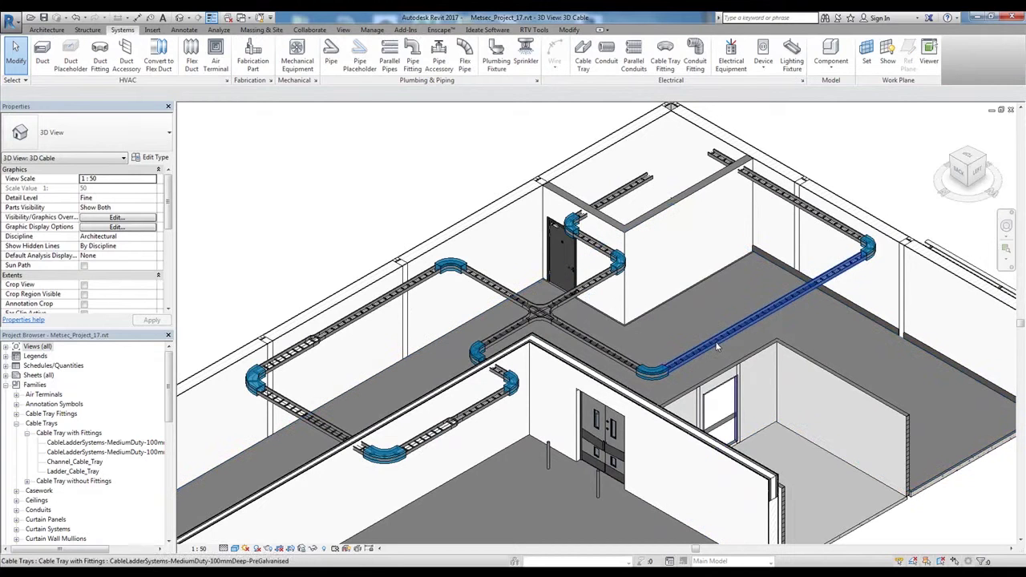
click(718, 346)
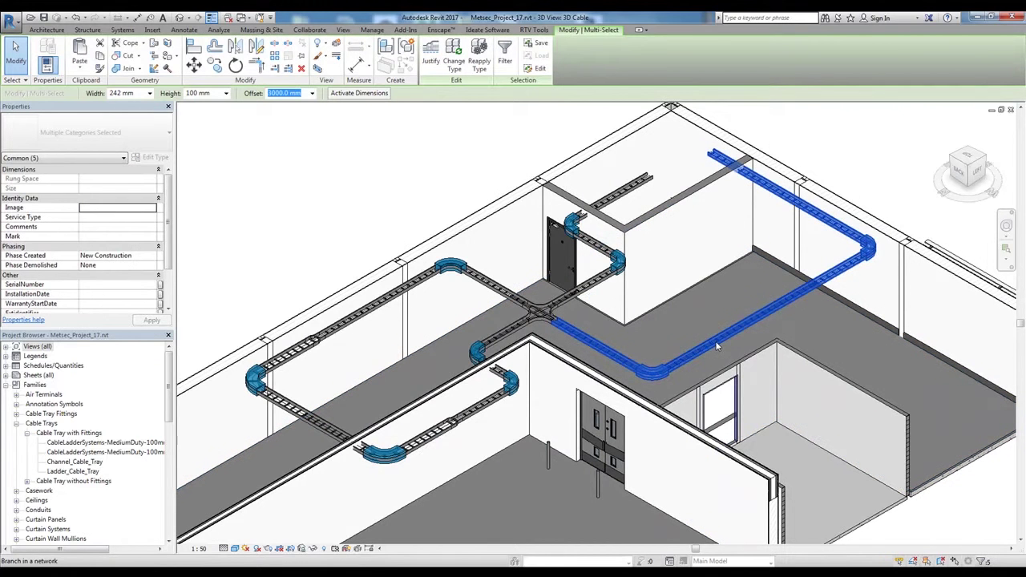
click(311, 550)
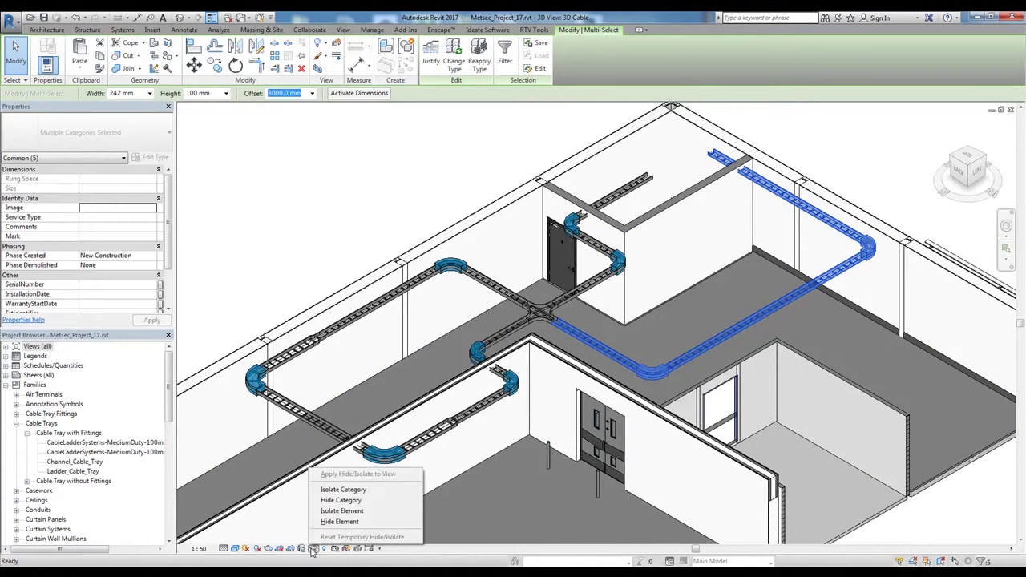
click(349, 490)
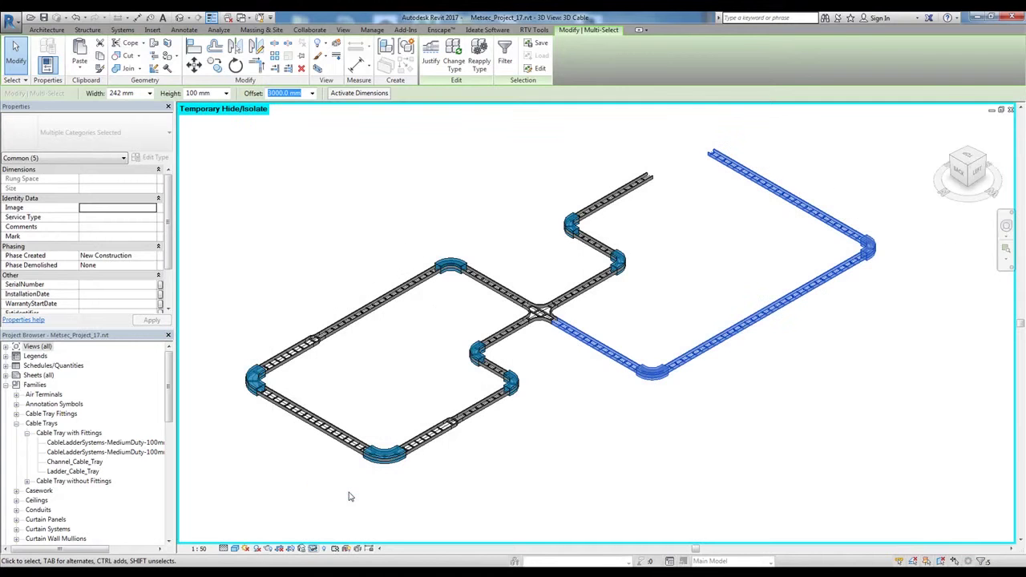
key(Escape)
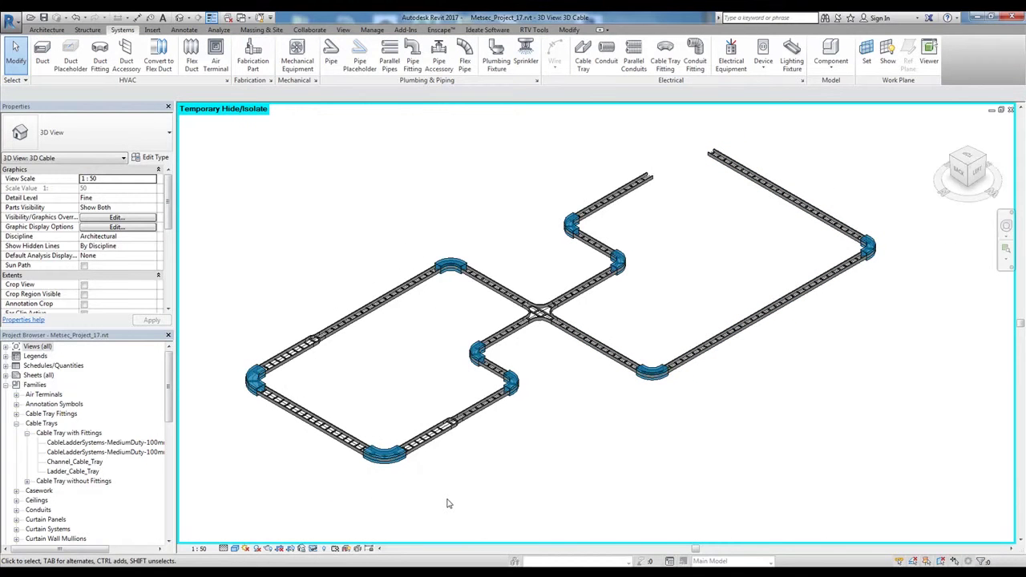
scroll(452, 248, up, 5)
scroll(451, 247, up, 2)
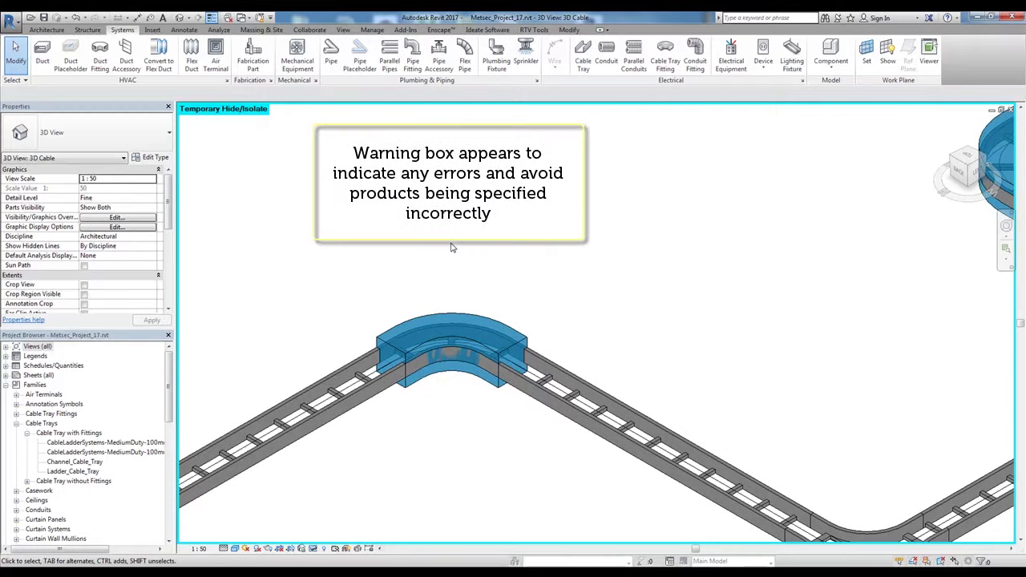
scroll(452, 247, up, 1)
Step: Select a ladder bend fitting and change its radius dimension from 242 mm to 300 mm
click(449, 324)
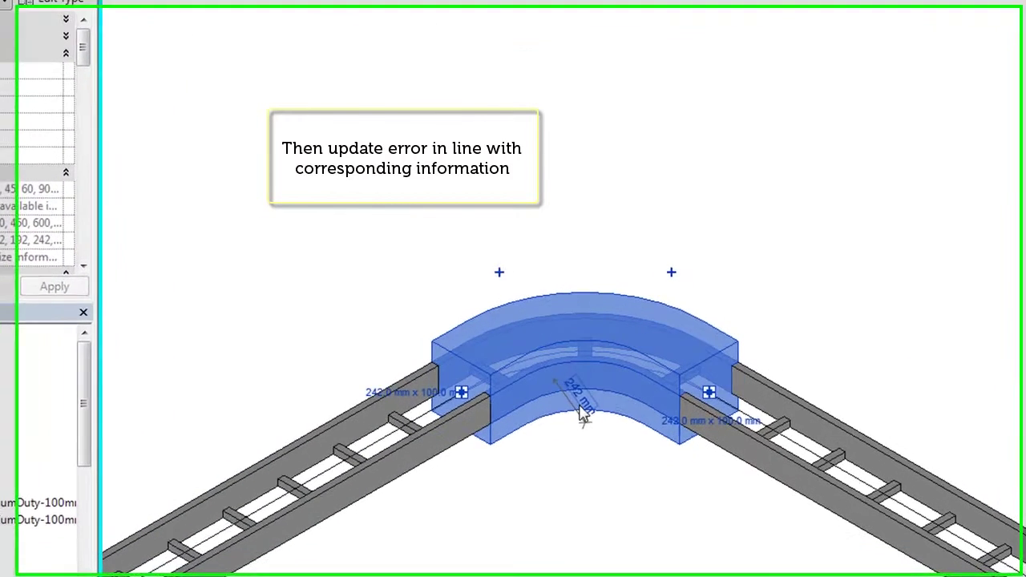
click(582, 410)
text(300)
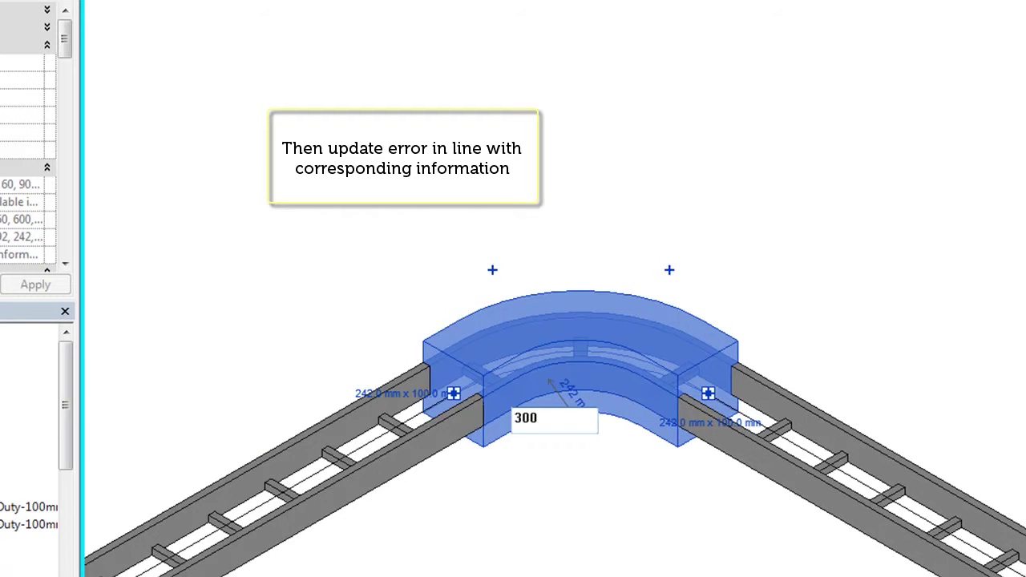
key(Return)
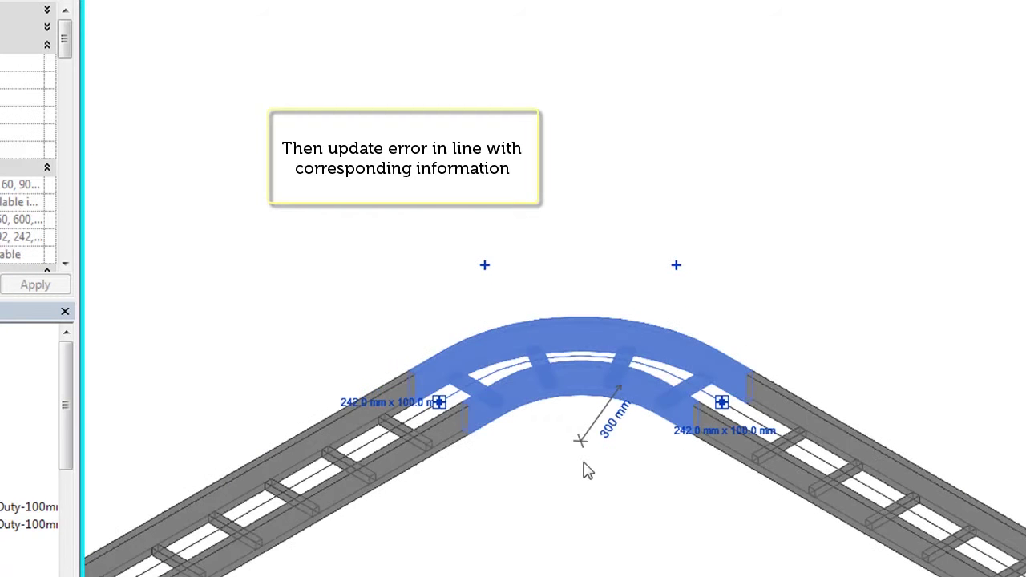
click(586, 470)
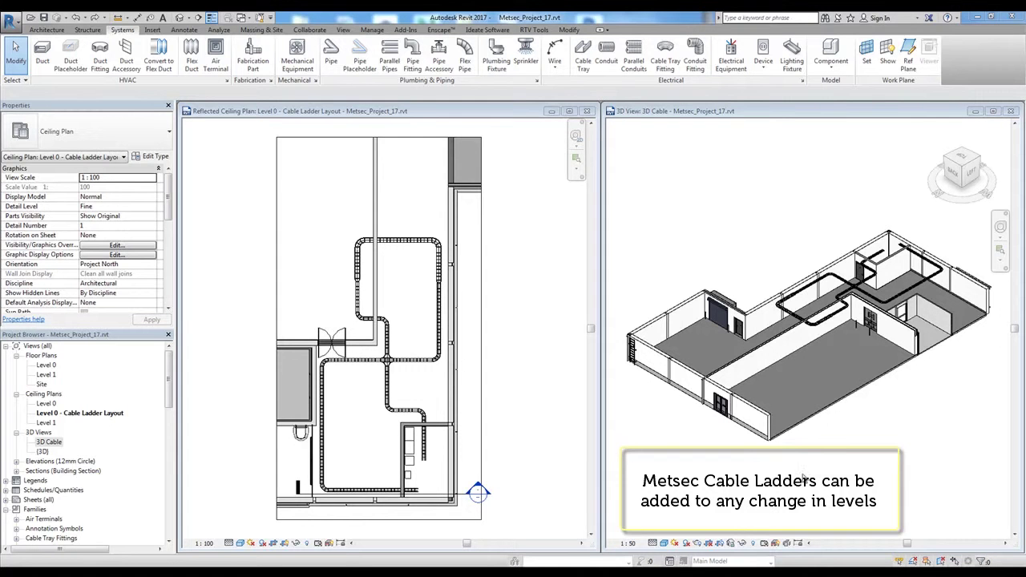
Step: Open the Section 2 view from its marker on the ceiling plan
click(429, 499)
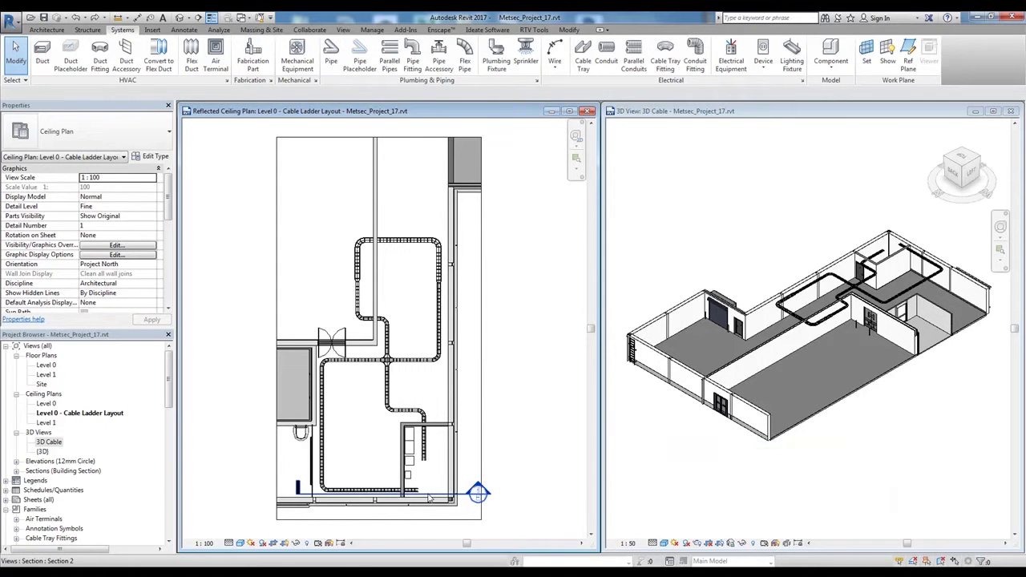
click(428, 499)
right_click(429, 499)
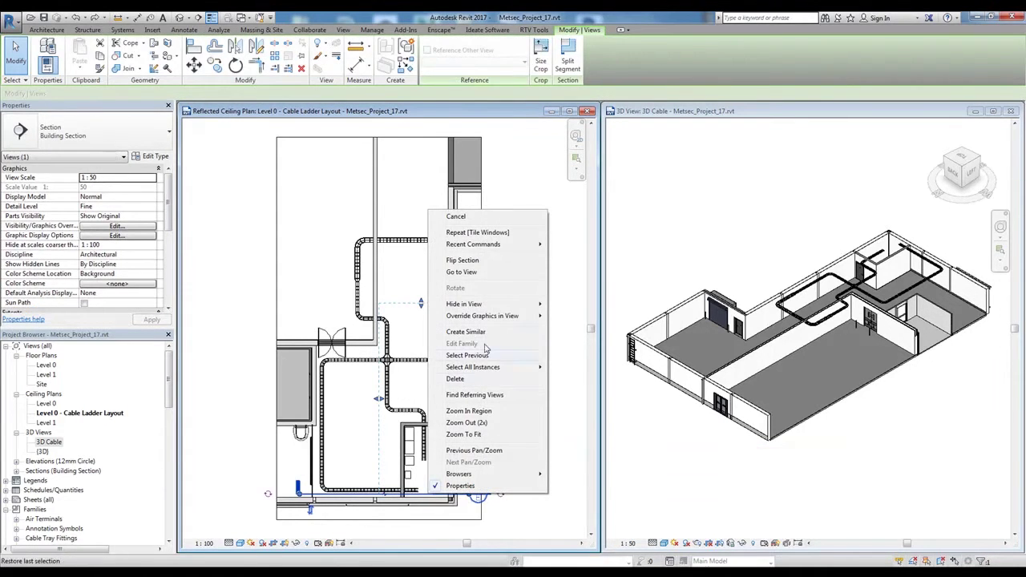
click(465, 272)
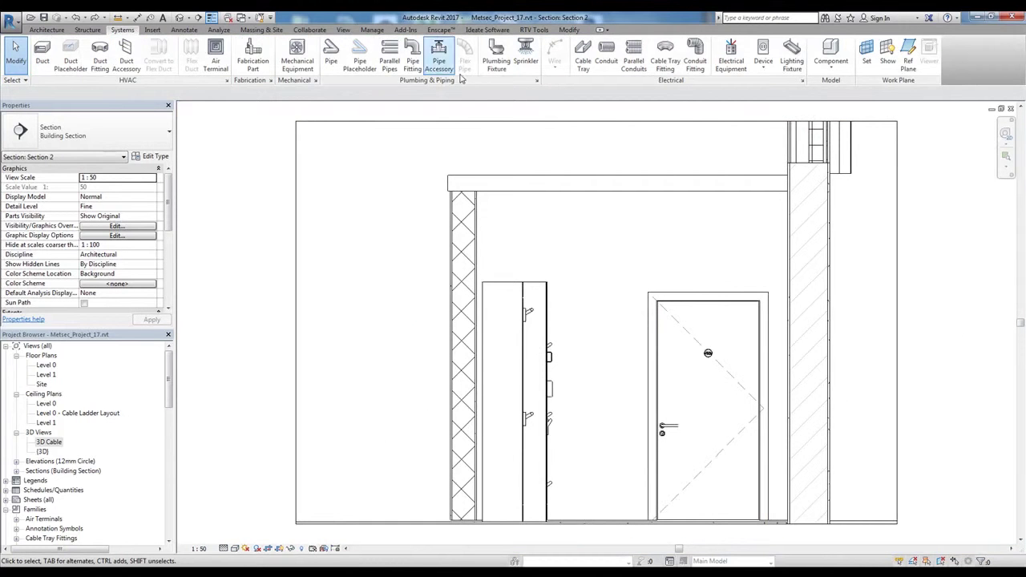
Step: Draw a ladder along the ceiling, down the wall and horizontally toward the door
click(581, 64)
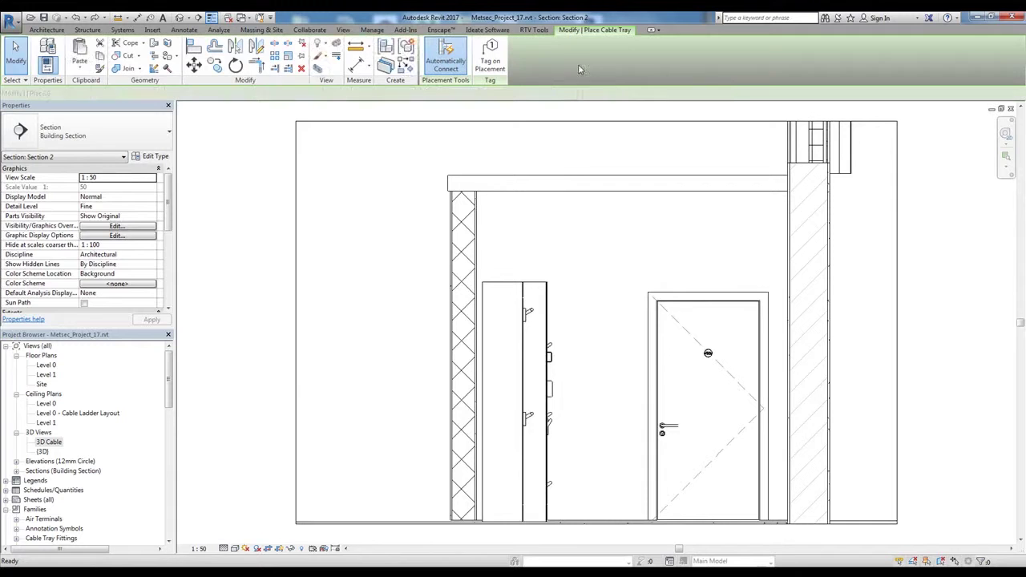
click(308, 213)
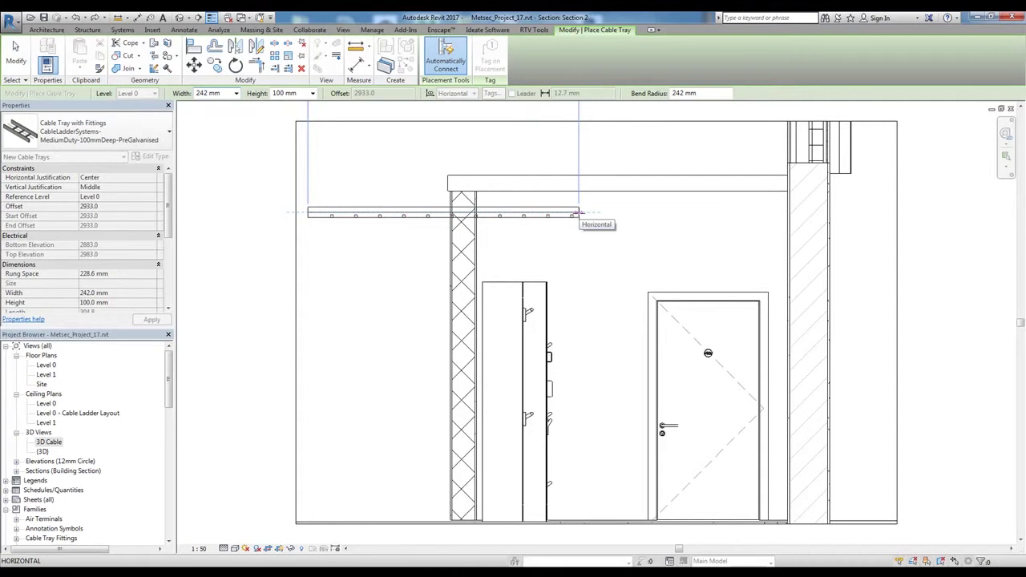
click(579, 213)
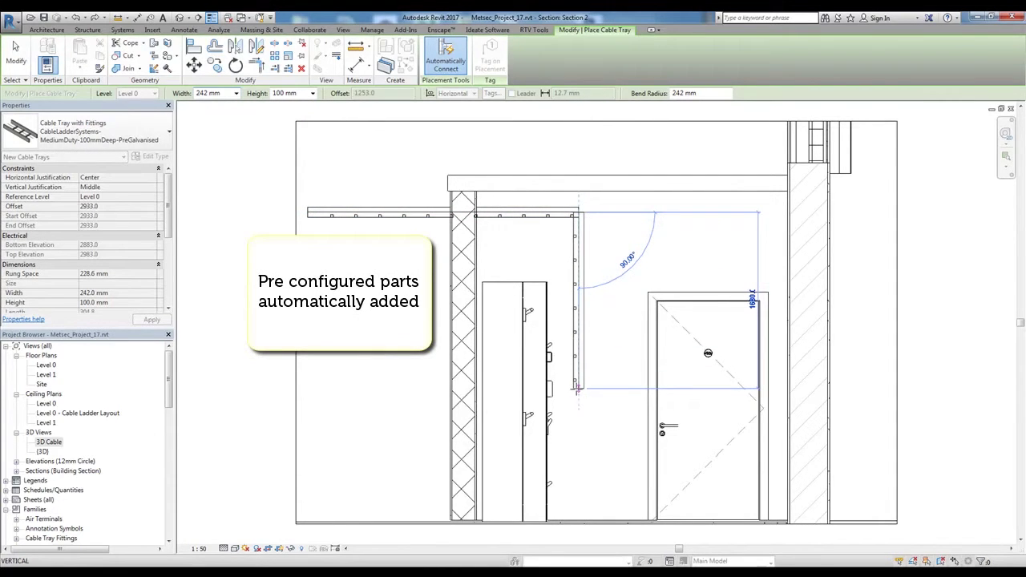
click(577, 391)
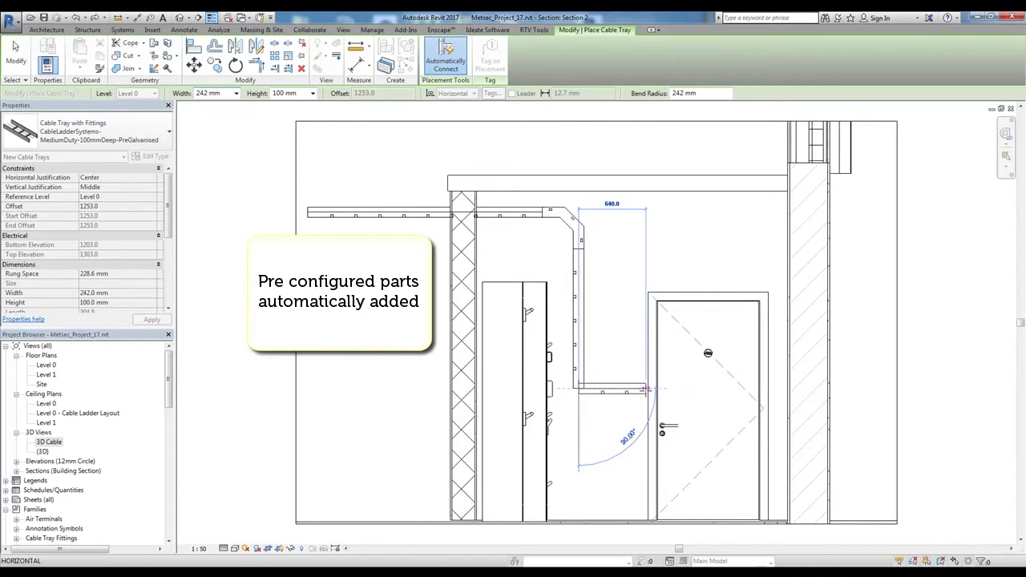
click(646, 390)
key(Escape)
key(Escape)
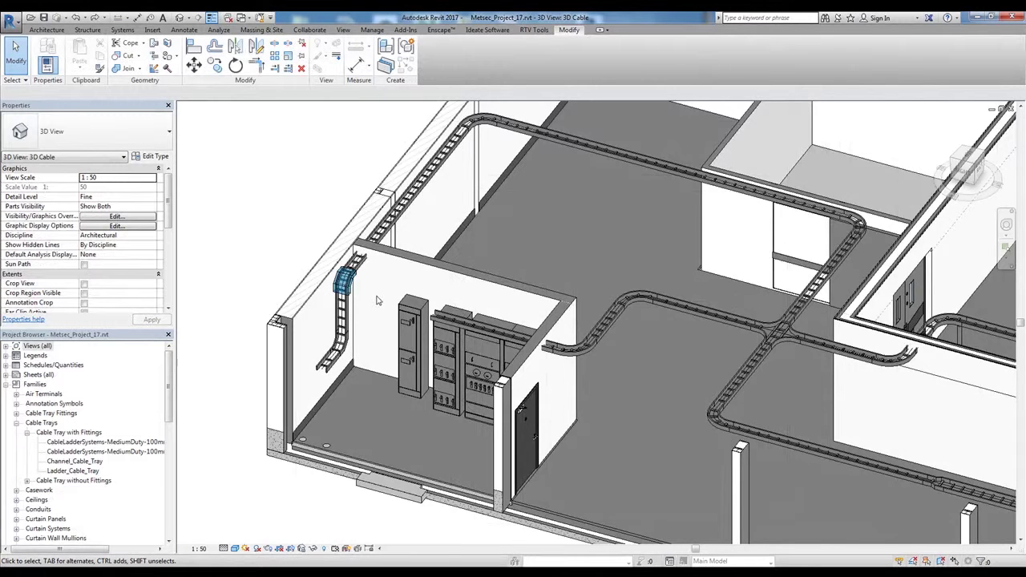
Step: Use Create Similar to extend the lower ladder along the wall past the cabinet
scroll(376, 301, up, 3)
scroll(377, 300, up, 1)
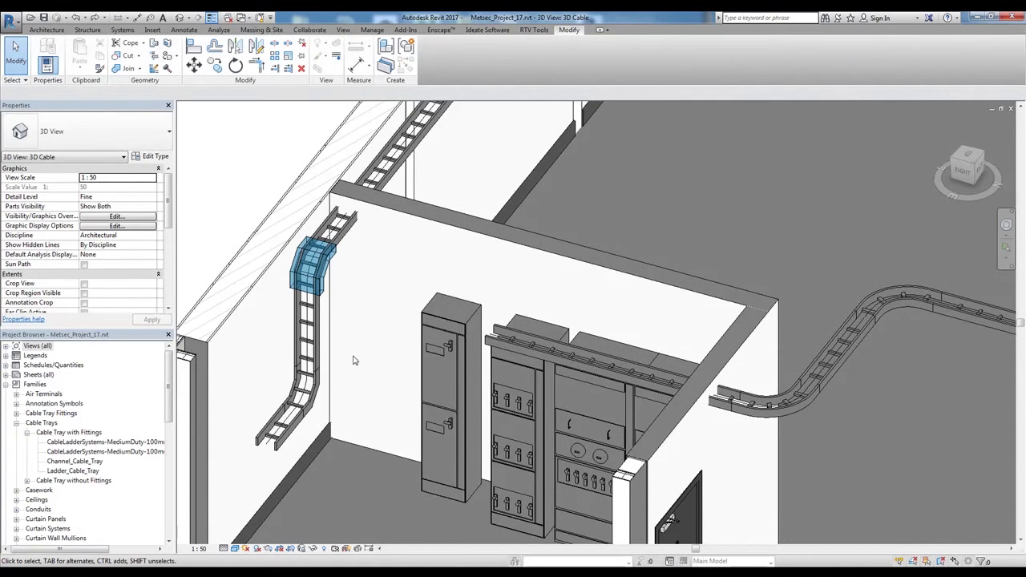
click(271, 445)
right_click(267, 448)
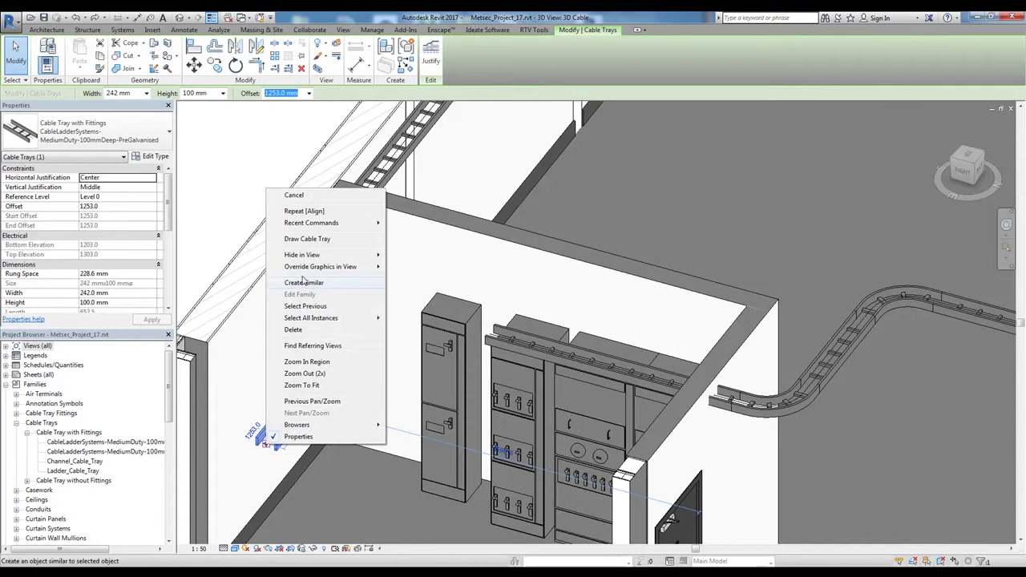
click(307, 239)
click(272, 425)
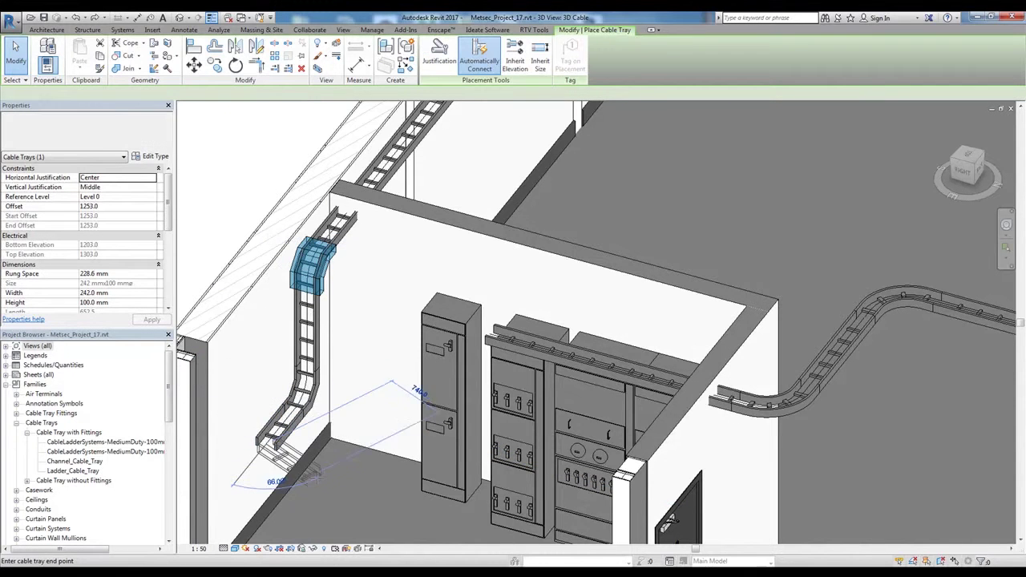
click(407, 483)
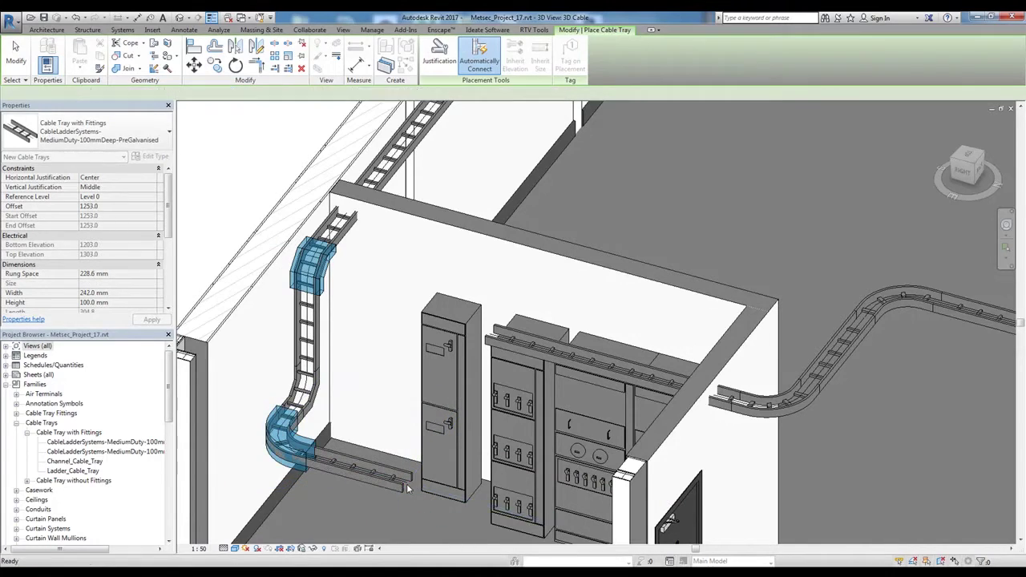
key(Escape)
key(Escape)
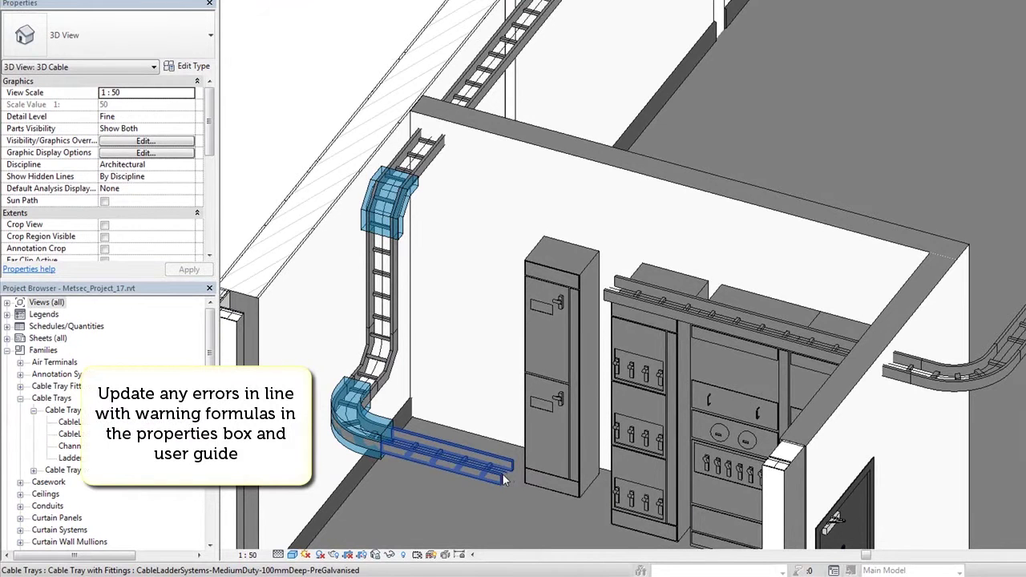
Step: Change the new horizontal bend's radius from 242 mm to 300 mm
click(370, 412)
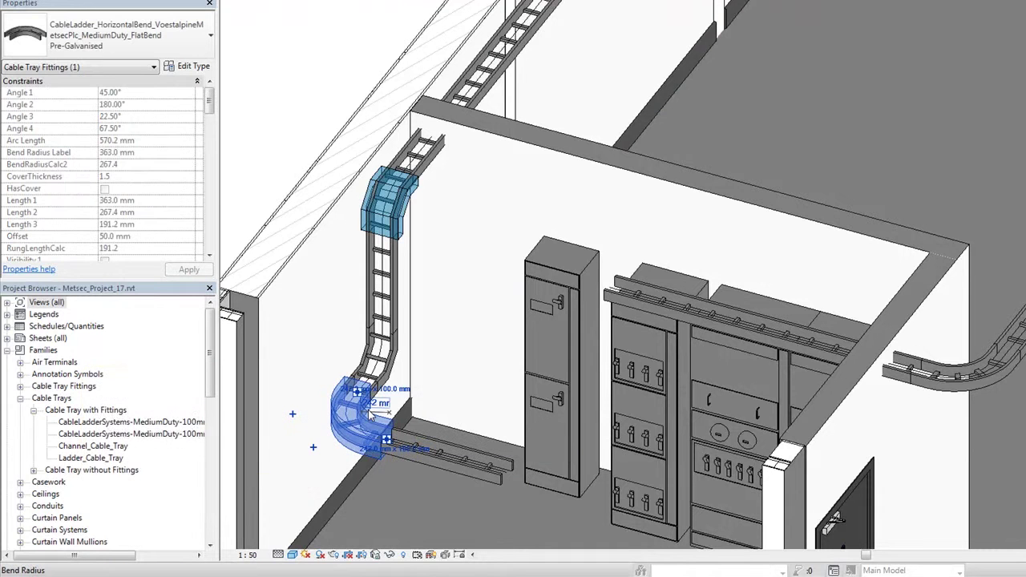
click(374, 411)
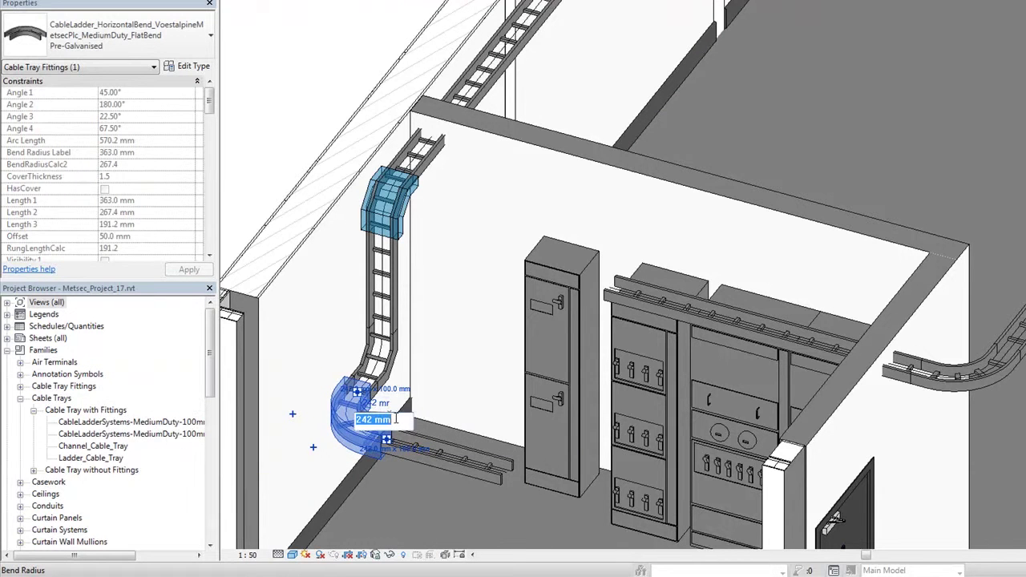
text(300)
key(Return)
key(Escape)
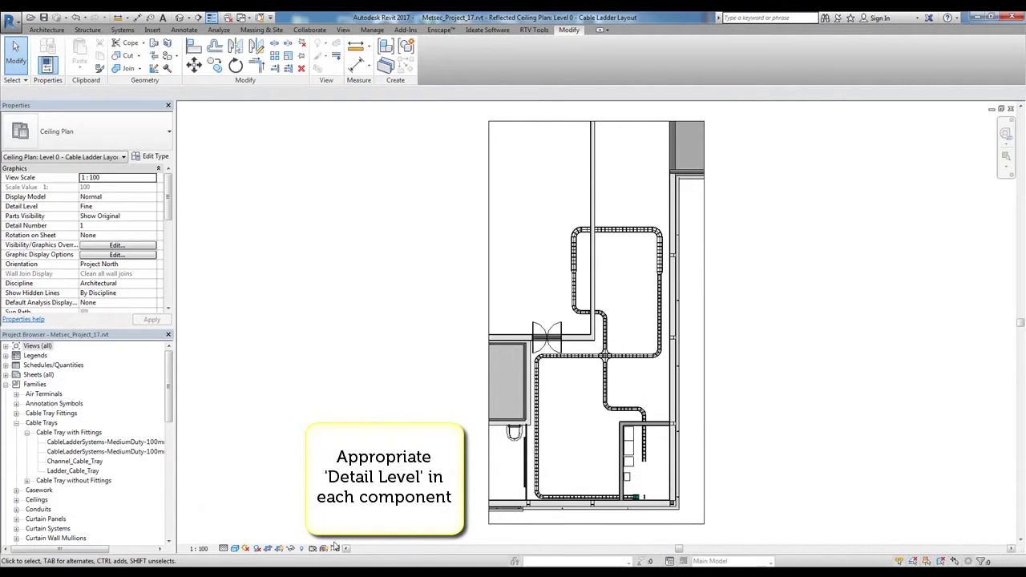
Step: Switch the ladder layout's detail level to Coarse, then back to Fine
click(223, 548)
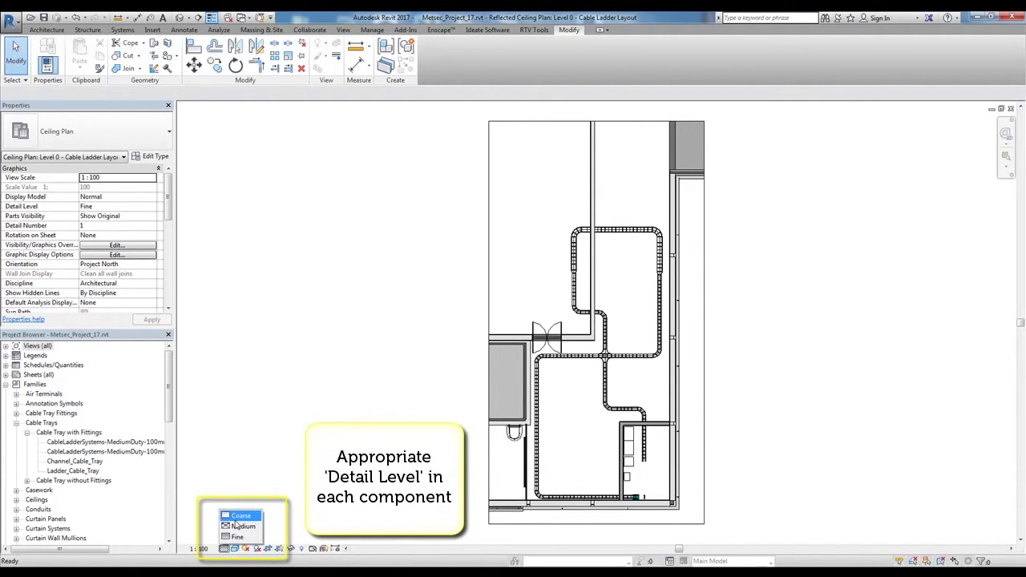
click(241, 516)
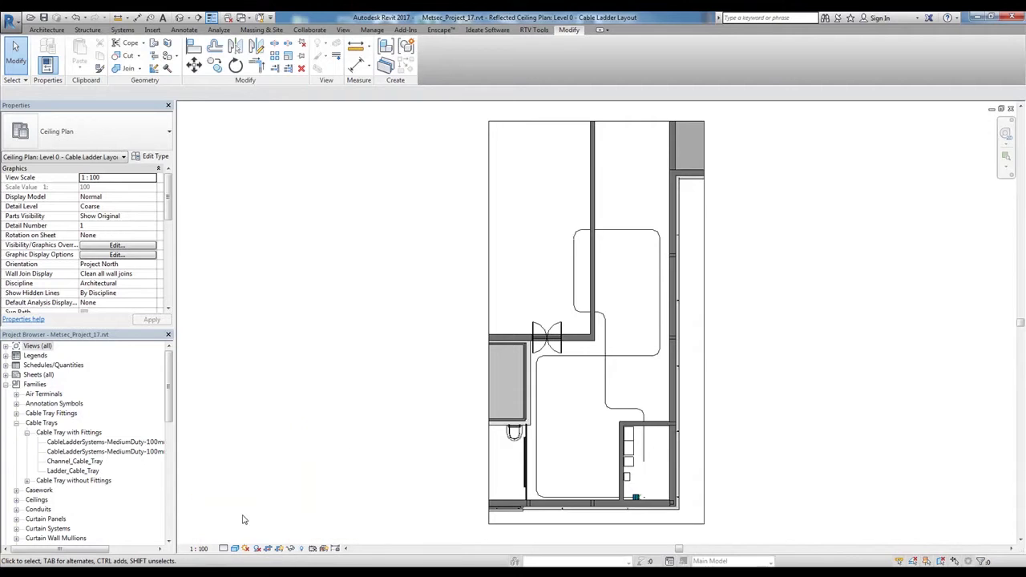
click(225, 548)
click(236, 536)
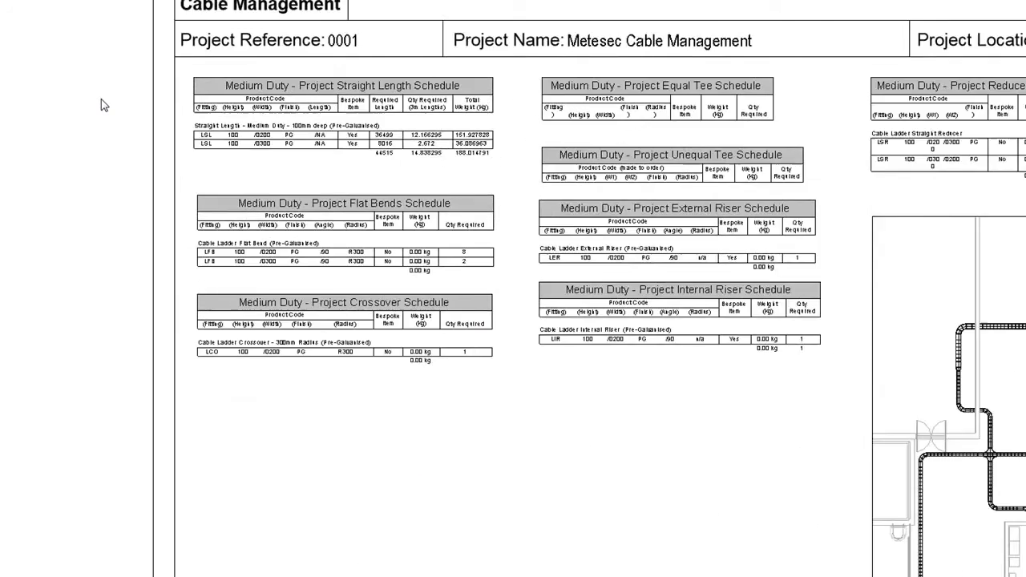
scroll(101, 105, up, 2)
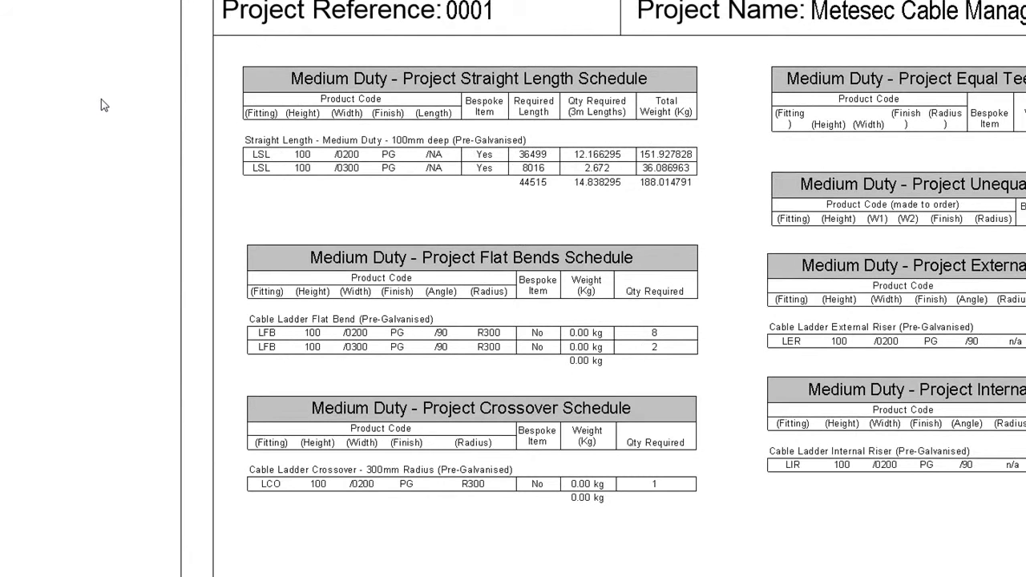
scroll(102, 105, down, 5)
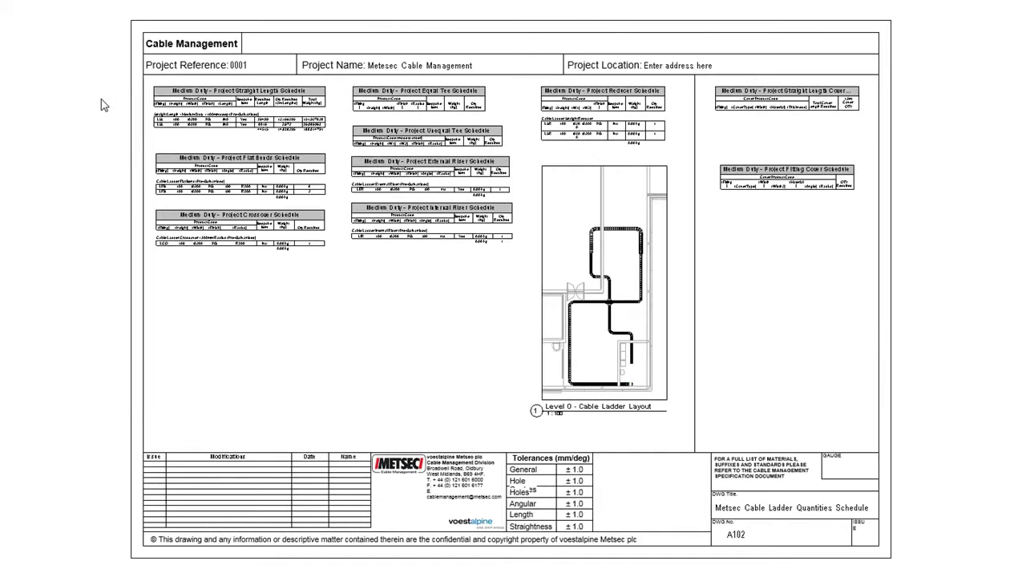